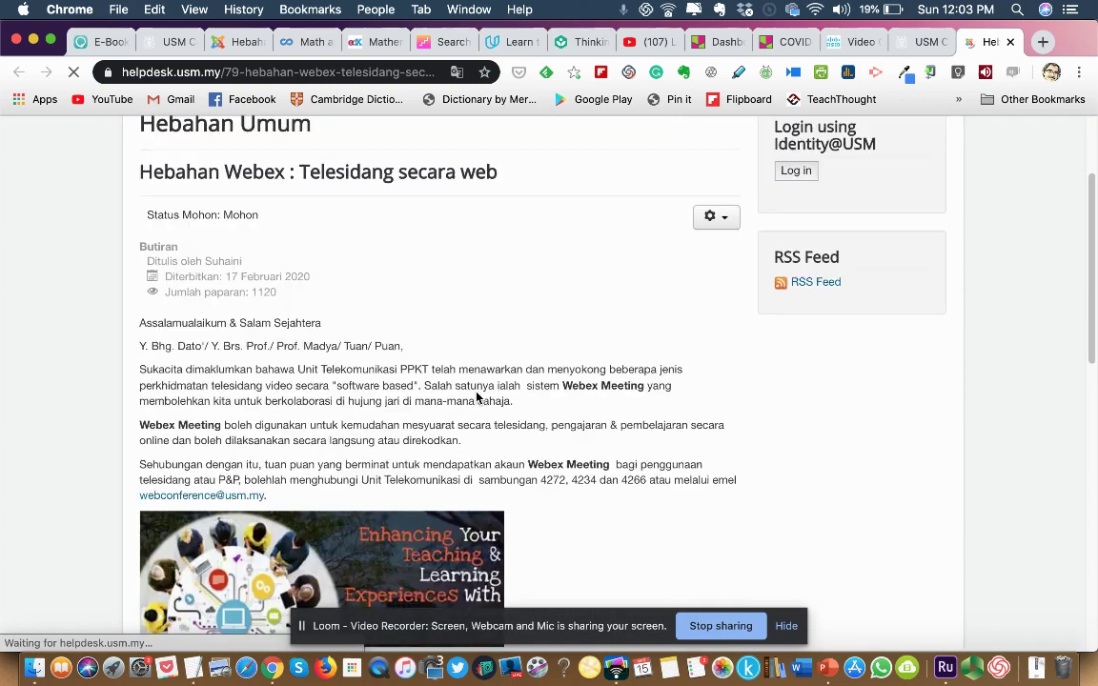
{"action": "scroll", "coordinate": [477, 397], "scroll_direction": "down", "scroll_amount": 3}
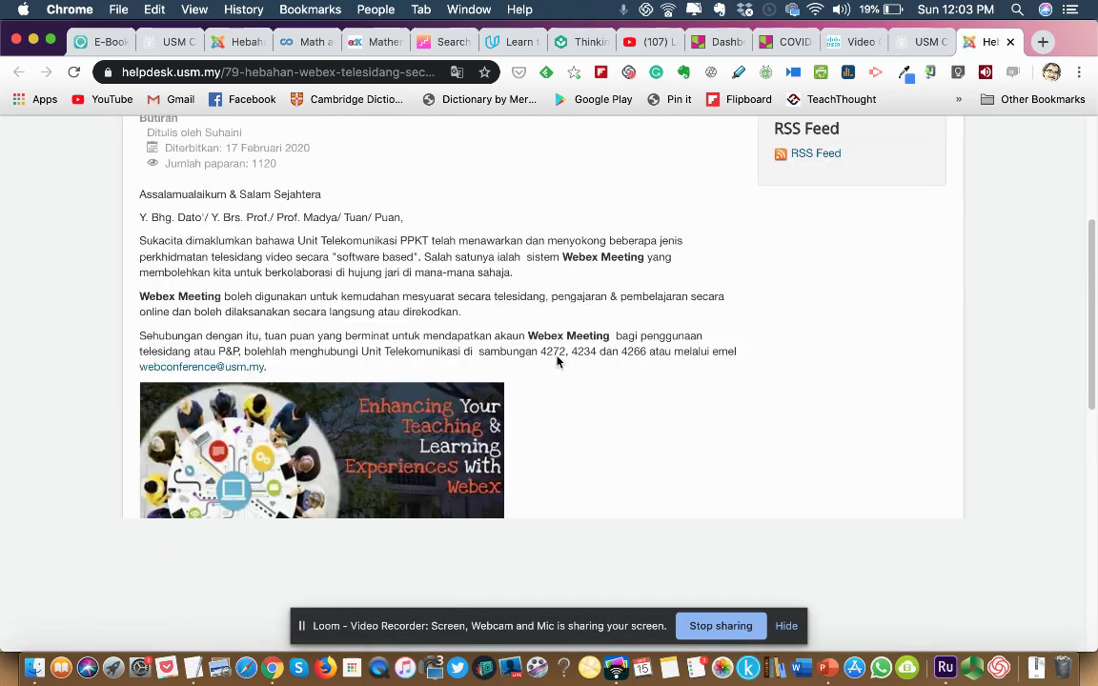
Scroll through the USM Helpdesk Webex telesidang announcement.
{"action": "scroll", "coordinate": [514, 380], "scroll_direction": "up", "scroll_amount": 1}
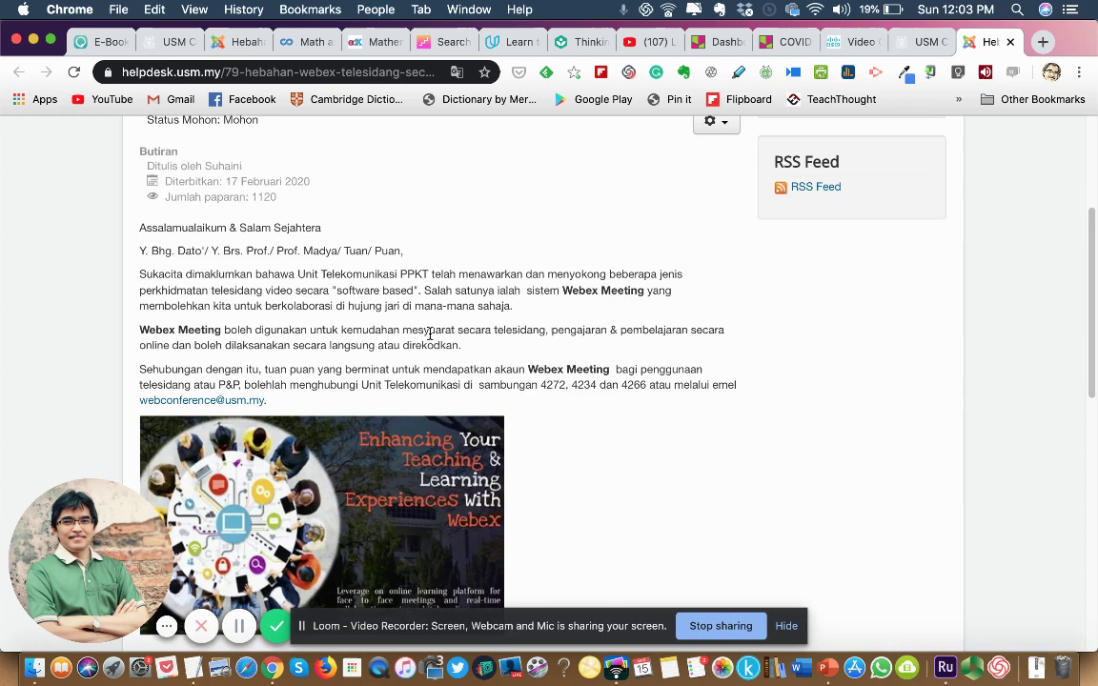
{"action": "scroll", "coordinate": [430, 334], "scroll_direction": "up", "scroll_amount": 1}
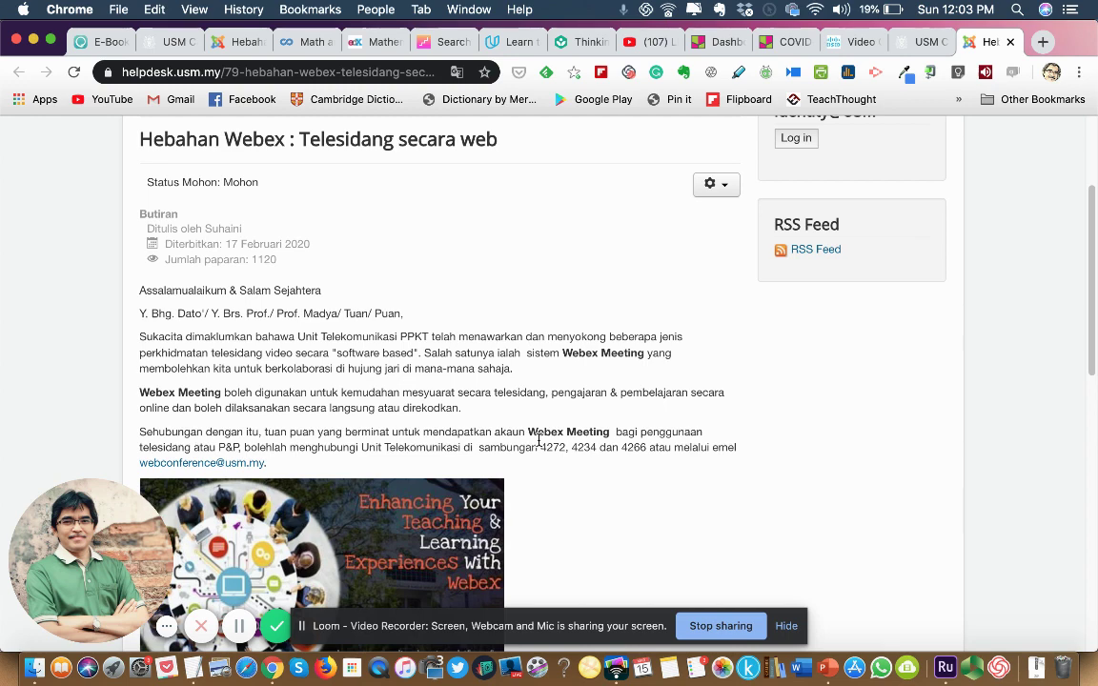
{"action": "scroll", "coordinate": [538, 439], "scroll_direction": "up", "scroll_amount": 3}
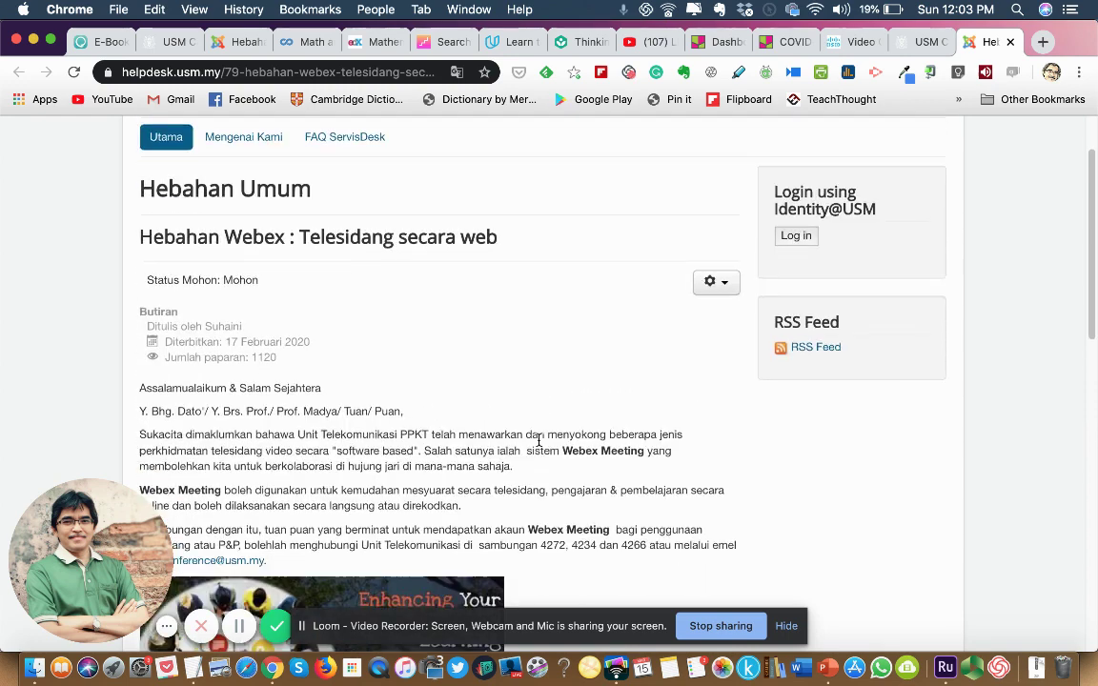
{"action": "scroll", "coordinate": [539, 439], "scroll_direction": "up", "scroll_amount": 1}
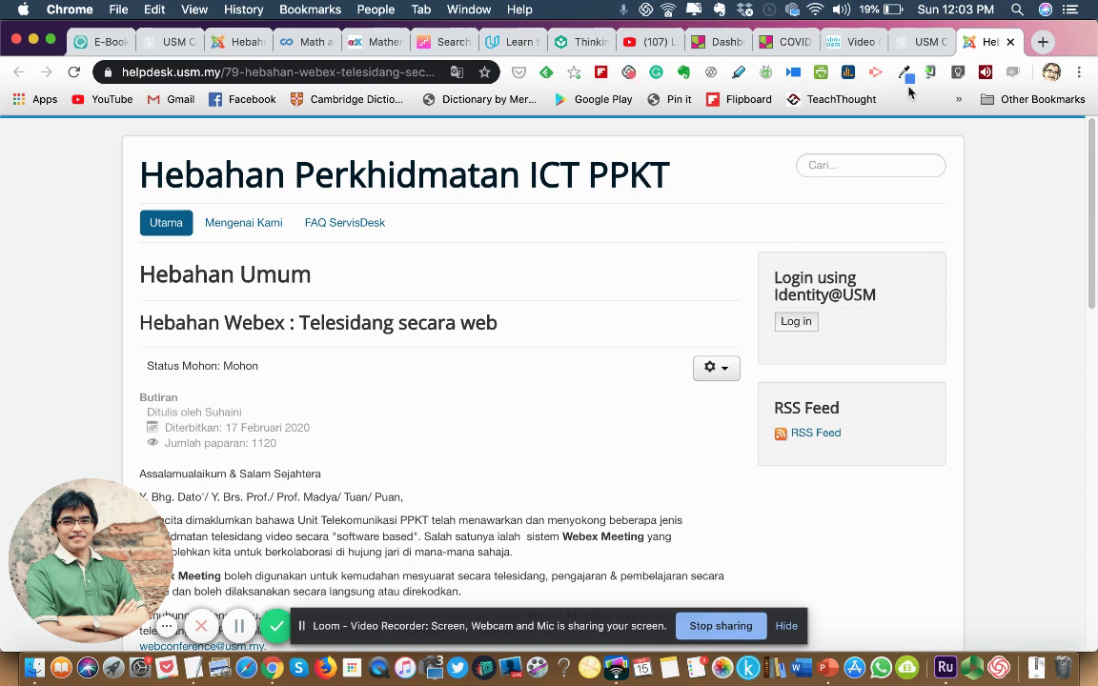
Check the CampusOnline announcement, return to the helpdesk page, then switch to the Webex homepage.
{"action": "left_click", "coordinate": [917, 46]}
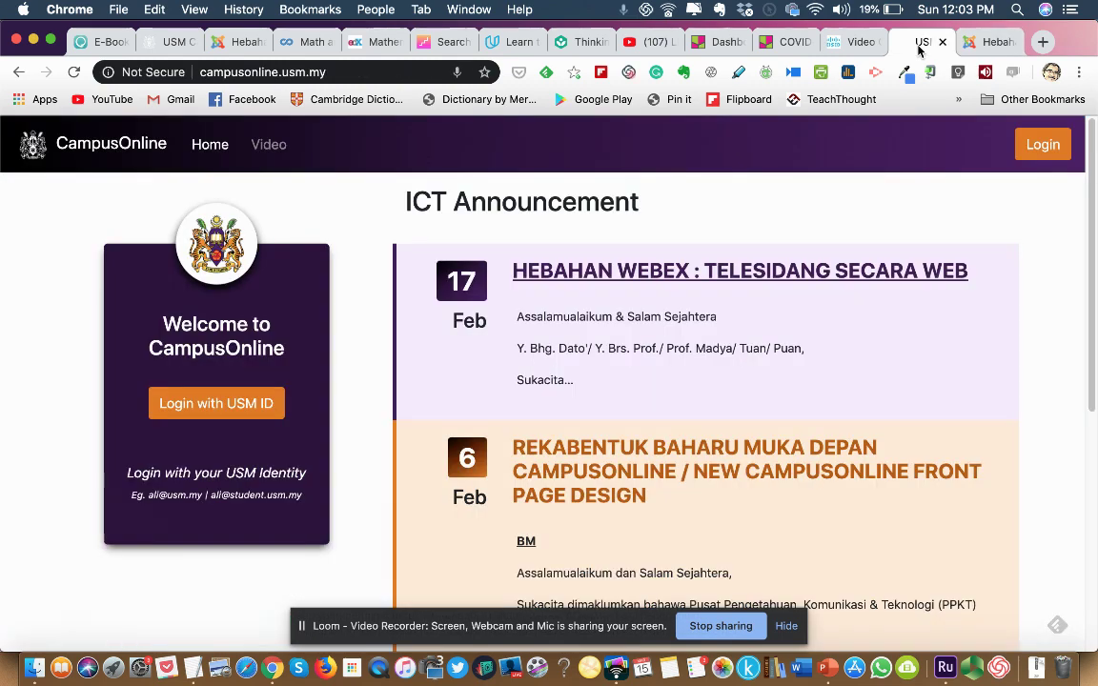
{"action": "left_click", "coordinate": [983, 45]}
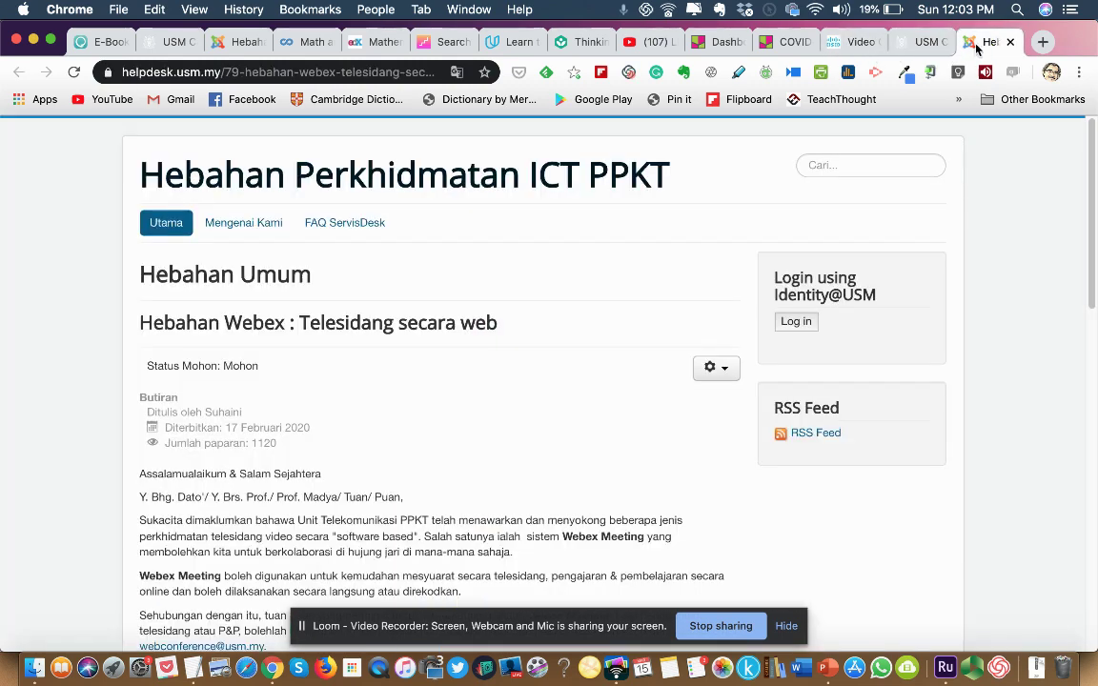
{"action": "left_click", "coordinate": [854, 45]}
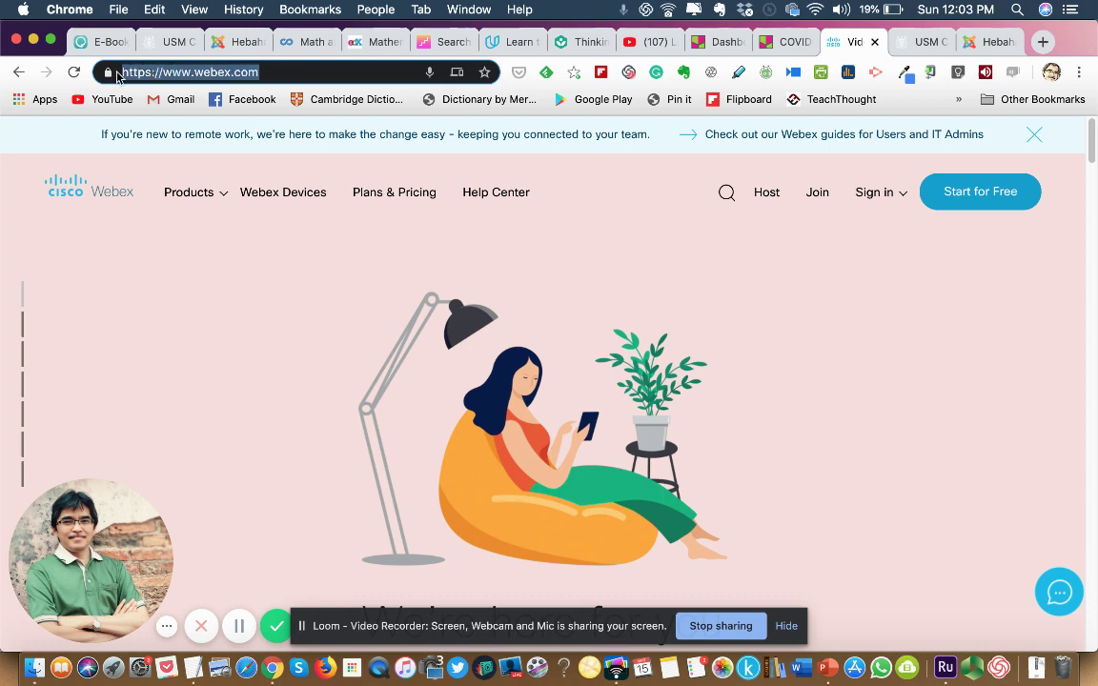
Scroll the webex.com homepage and follow the Host link to the sign-in page.
{"action": "left_click", "coordinate": [288, 415]}
{"action": "scroll", "coordinate": [289, 415], "scroll_direction": "down", "scroll_amount": 10}
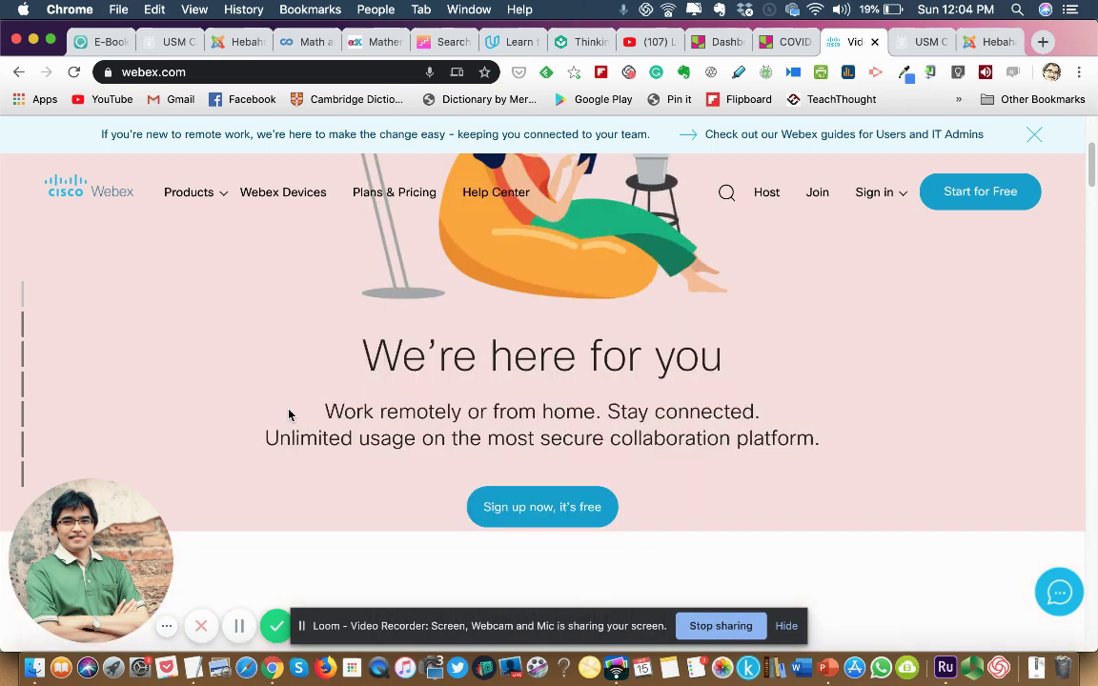
{"action": "scroll", "coordinate": [288, 415], "scroll_direction": "up", "scroll_amount": 10}
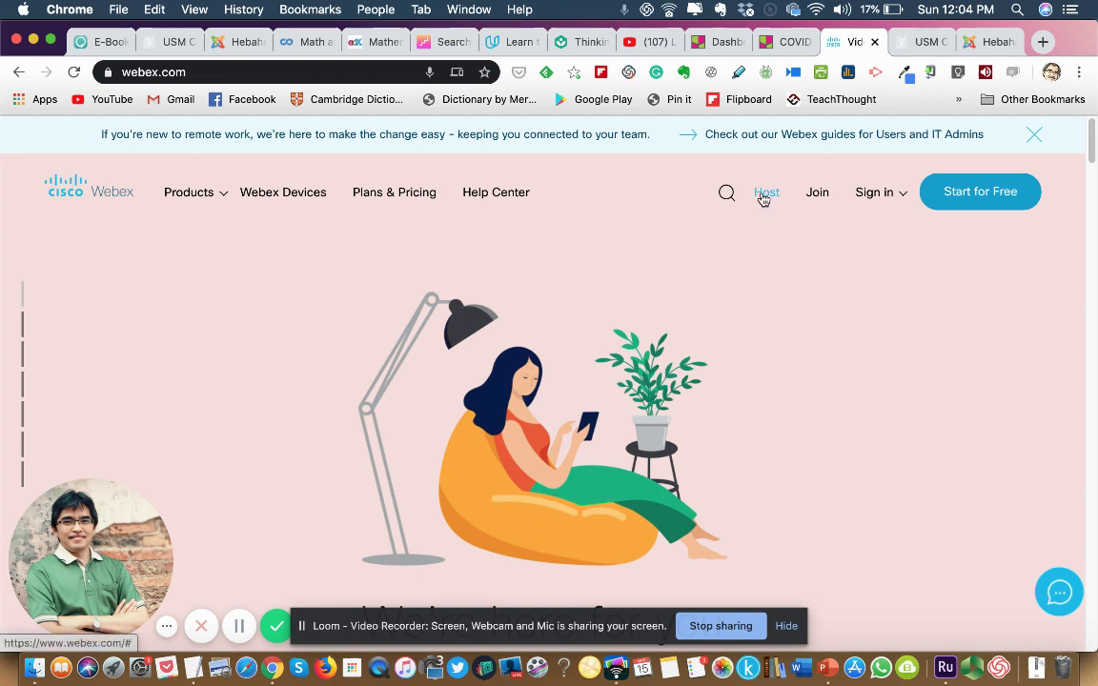
{"action": "left_click", "coordinate": [763, 195]}
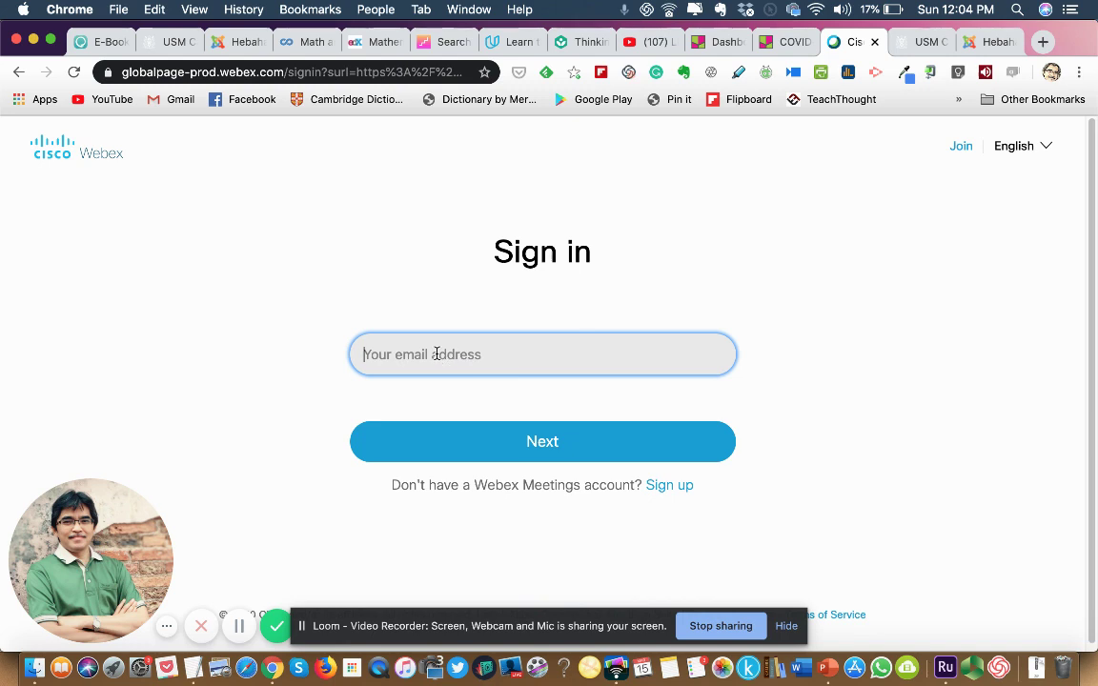
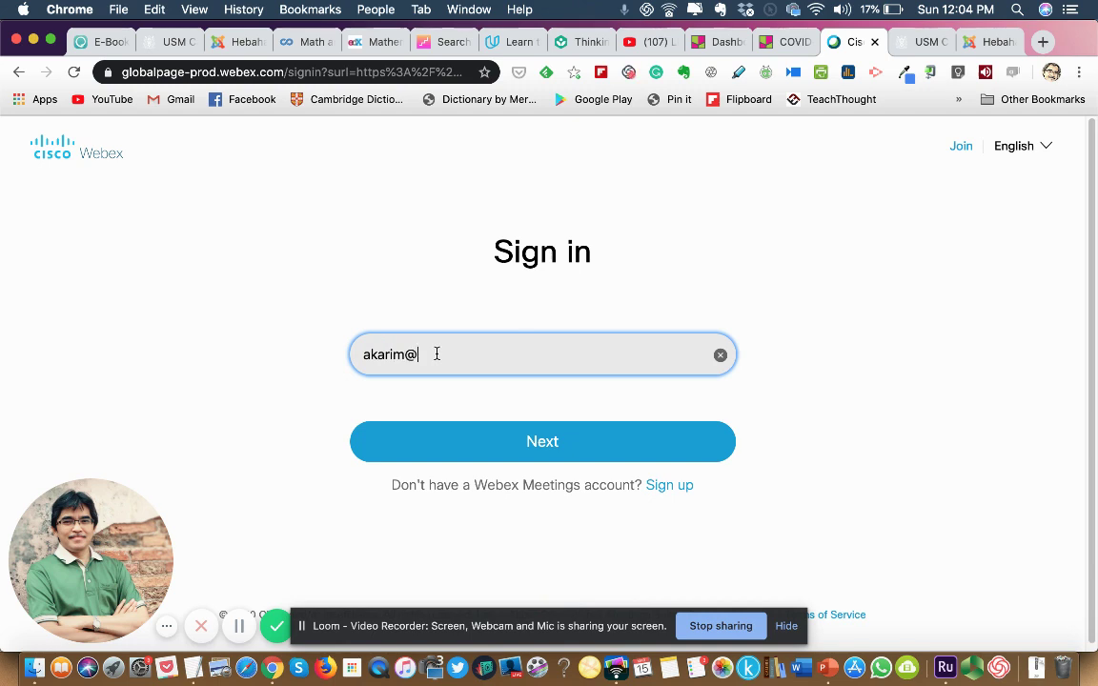
Enter the account e-mail, choose the usm-my.webex.com site, and type the account password.
{"action": "left_click", "coordinate": [536, 444]}
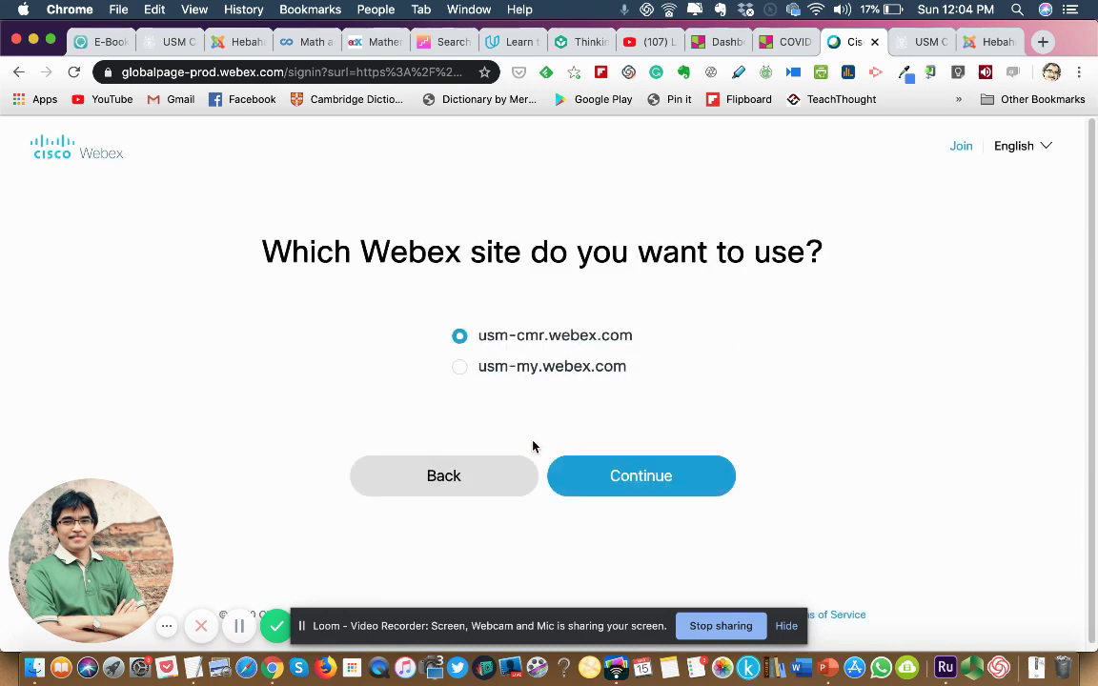
{"action": "left_click", "coordinate": [461, 370]}
{"action": "left_click", "coordinate": [633, 479]}
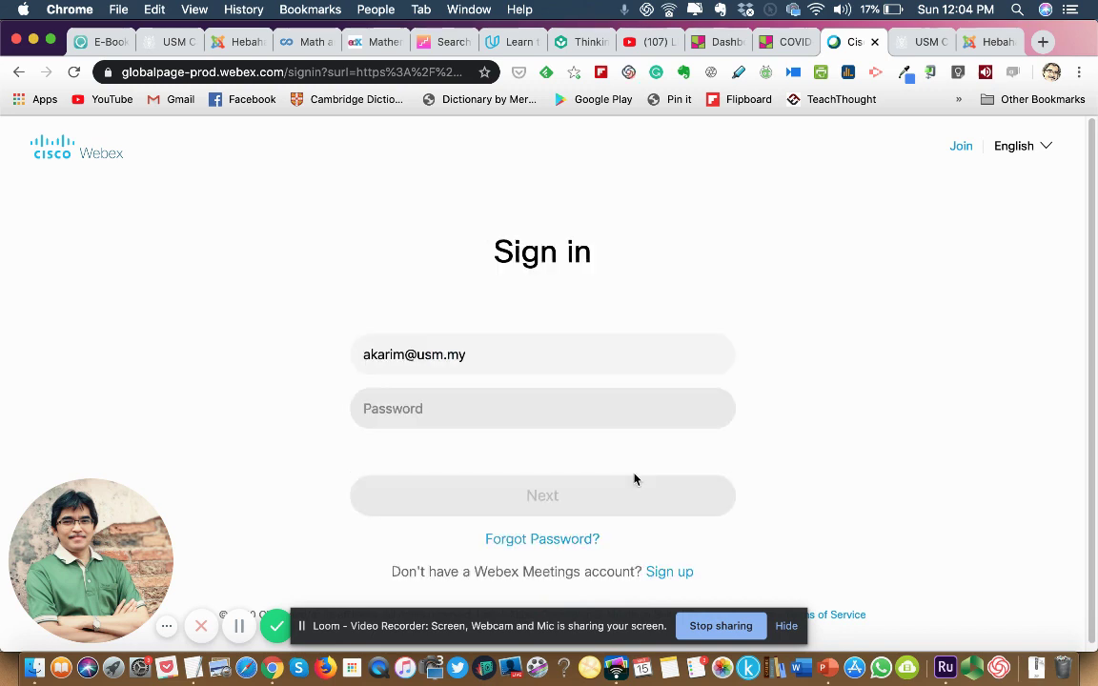
{"action": "left_click", "coordinate": [407, 409]}
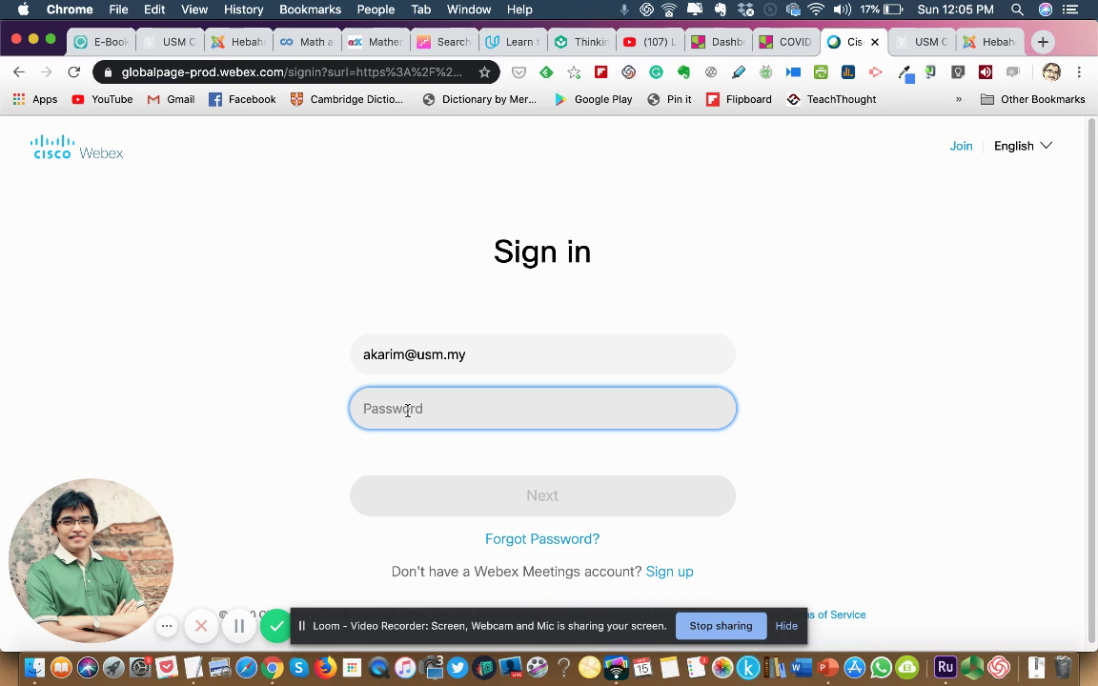
{"action": "type", "text": "••••"}
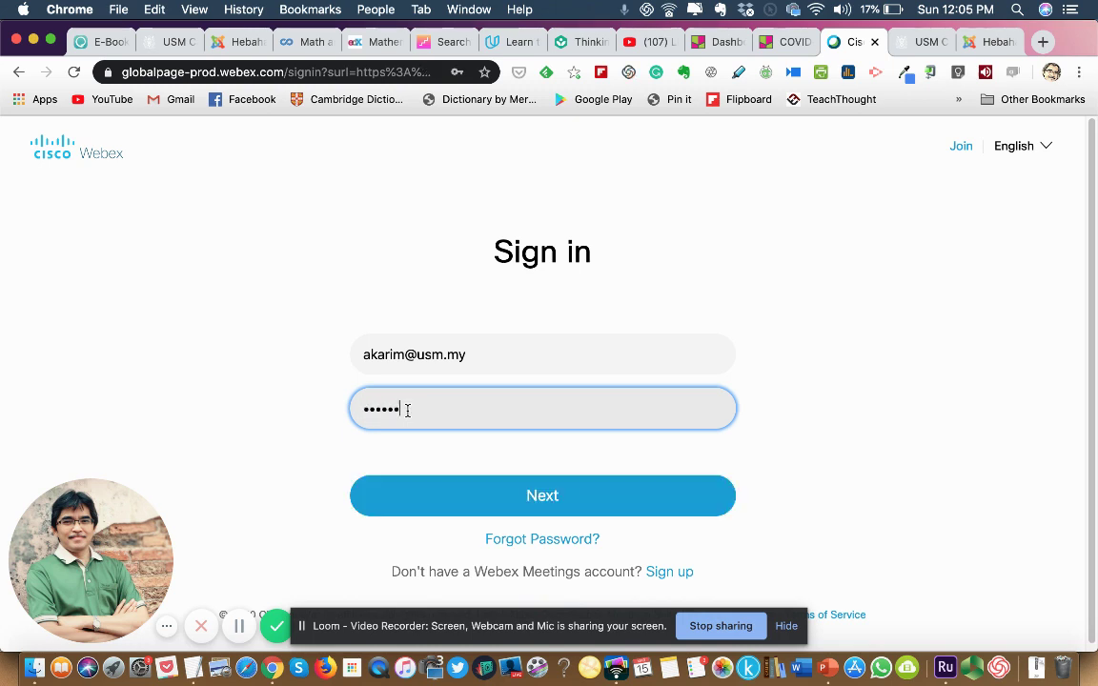
{"action": "type", "text": "••••••"}
Submit the sign-in, then start scheduling a meeting from the Personal Room page.
{"action": "left_click", "coordinate": [541, 493]}
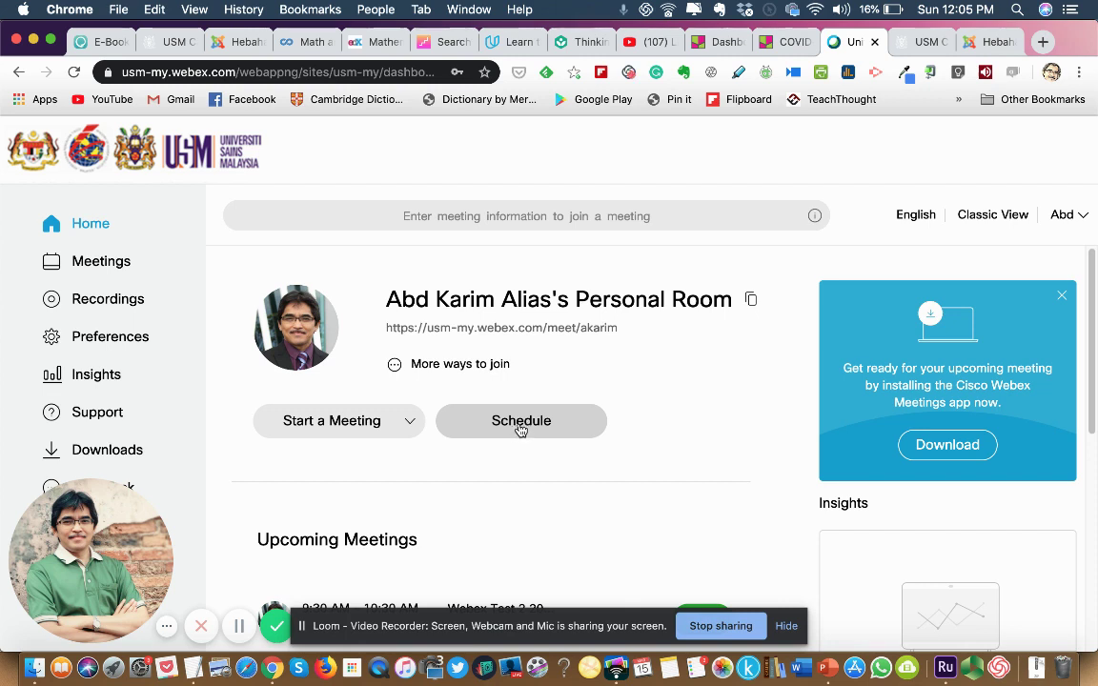
{"action": "left_click", "coordinate": [521, 430]}
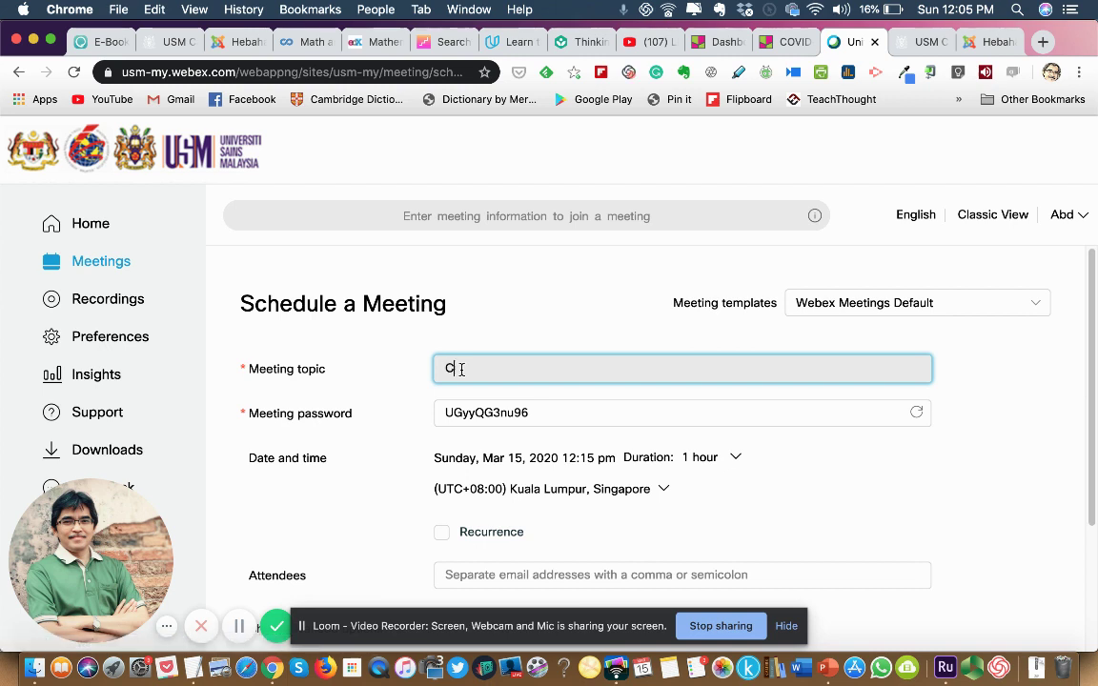
Title the meeting 'Lecture 4 - Introduction to Rheology' and bring up the date and duration picker.
{"action": "type", "text": "lass"}
{"action": "key", "text": "BackSpace"}
{"action": "key", "text": "BackSpace"}
{"action": "key", "text": "BackSpace"}
{"action": "key", "text": "BackSpace"}
{"action": "key", "text": "BackSpace"}
{"action": "type", "text": "ecture 4 - Introduction "}
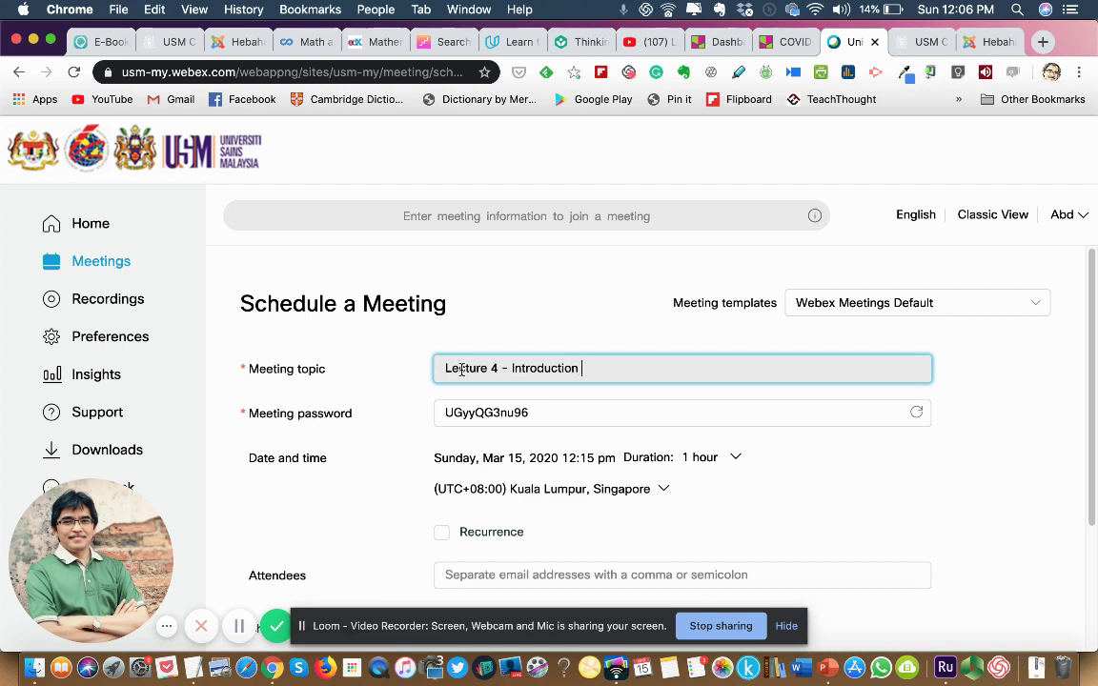
{"action": "type", "text": "to Rheo"}
{"action": "type", "text": "logy"}
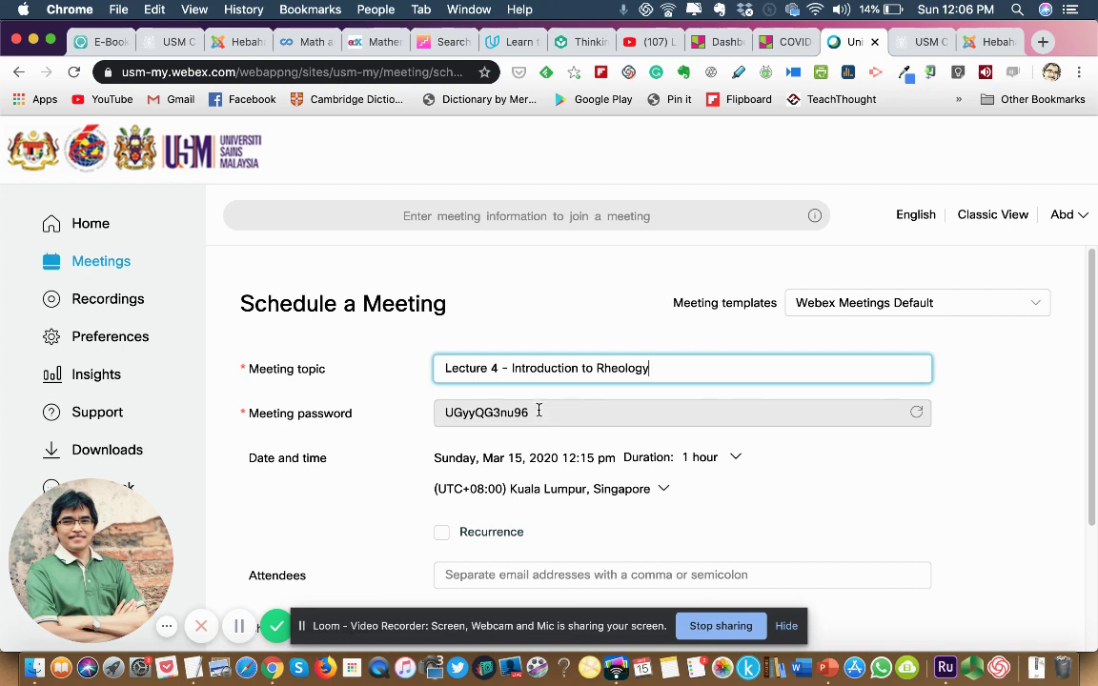
{"action": "left_click", "coordinate": [736, 460]}
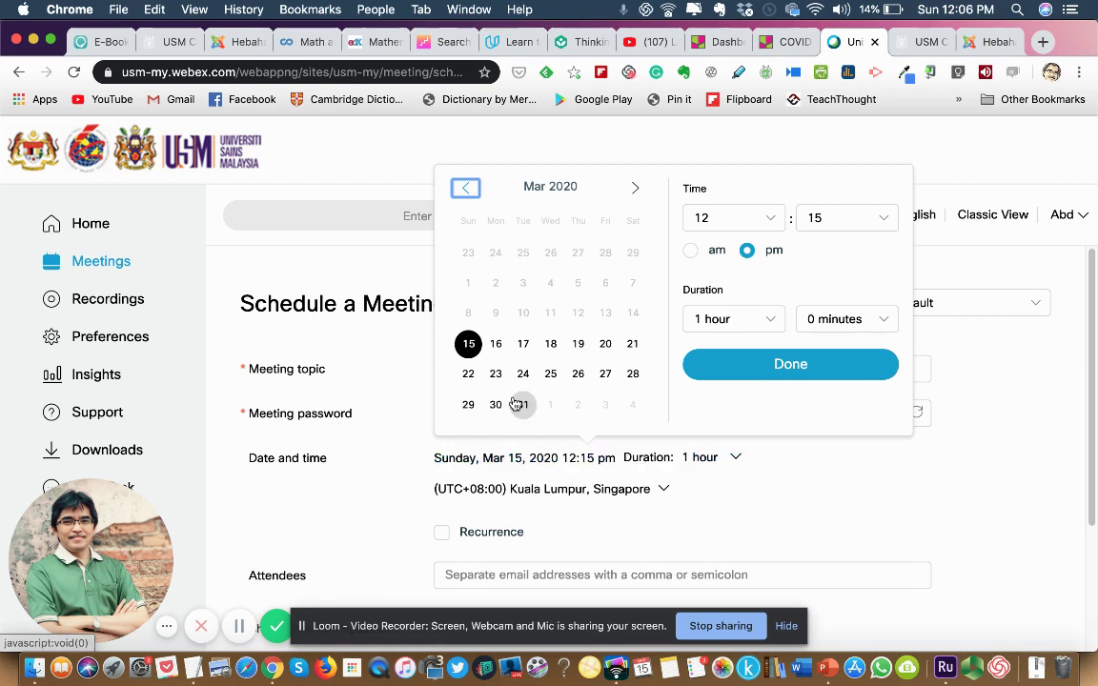
Set the meeting for Monday, Mar 16, 2020, starting 10:00 am, with a 1-hour duration.
{"action": "left_click", "coordinate": [496, 345]}
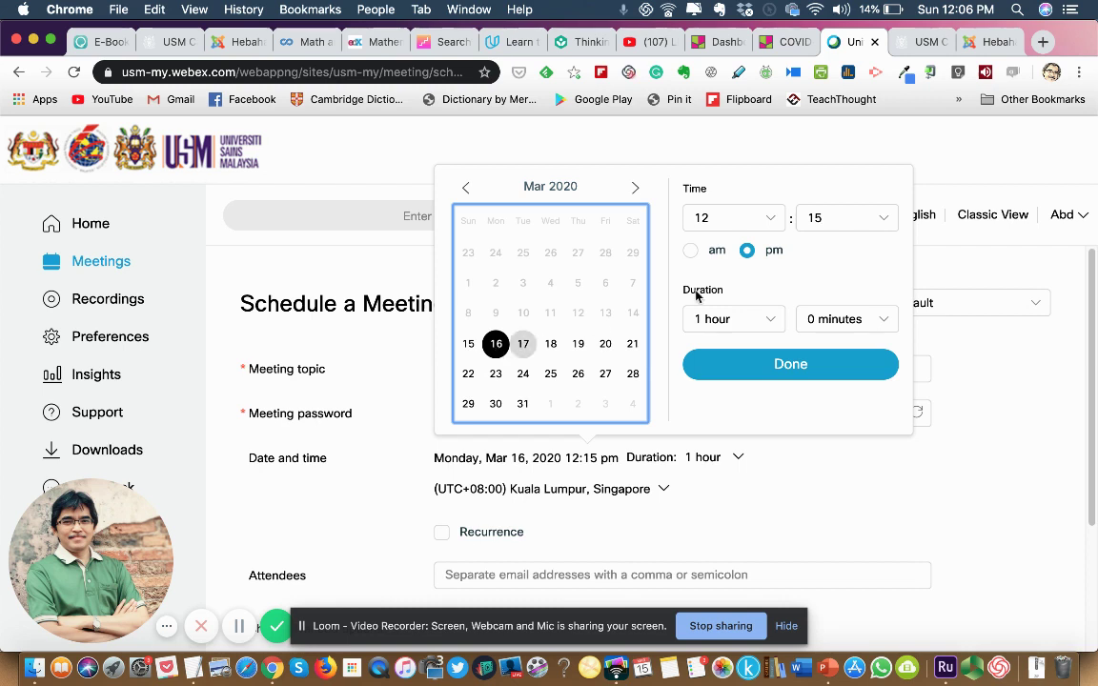
{"action": "left_click", "coordinate": [768, 221]}
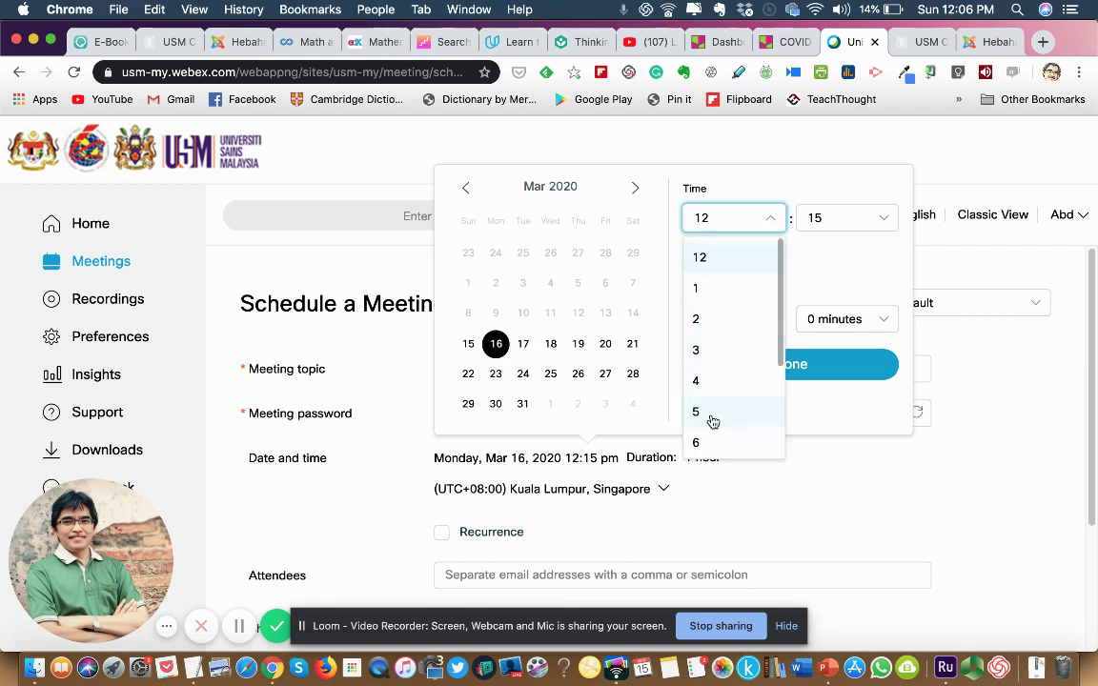
{"action": "scroll", "coordinate": [710, 420], "scroll_direction": "down", "scroll_amount": 5}
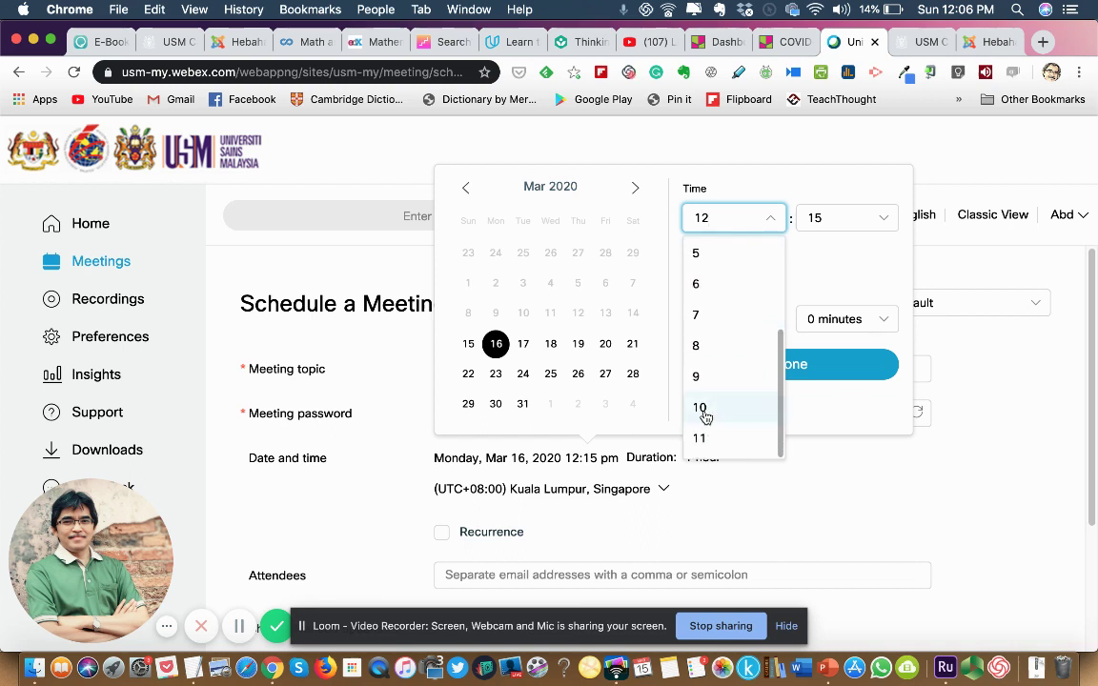
{"action": "left_click", "coordinate": [703, 408]}
{"action": "left_click", "coordinate": [883, 220]}
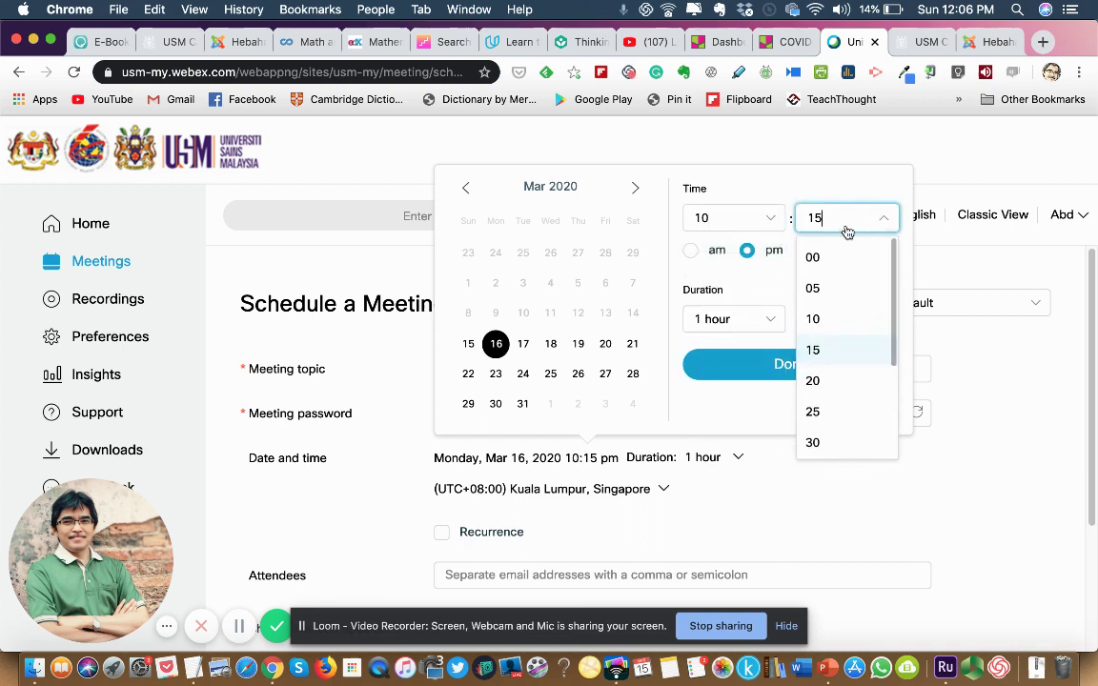
{"action": "left_click", "coordinate": [816, 260]}
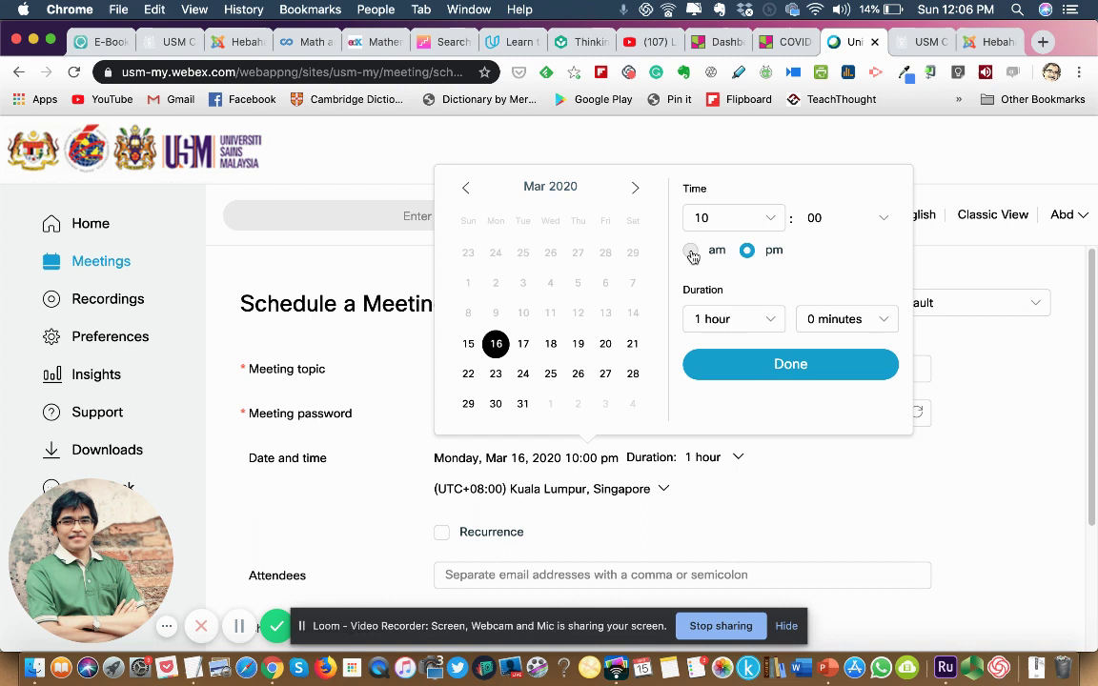
{"action": "left_click", "coordinate": [693, 252]}
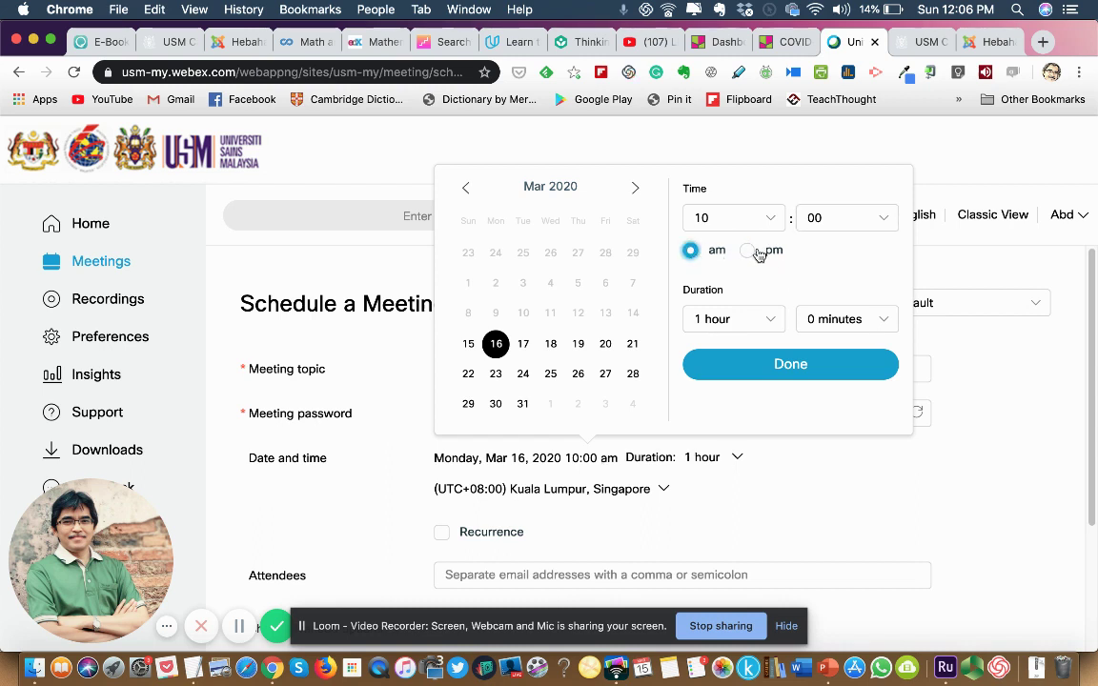
{"action": "left_click", "coordinate": [772, 324]}
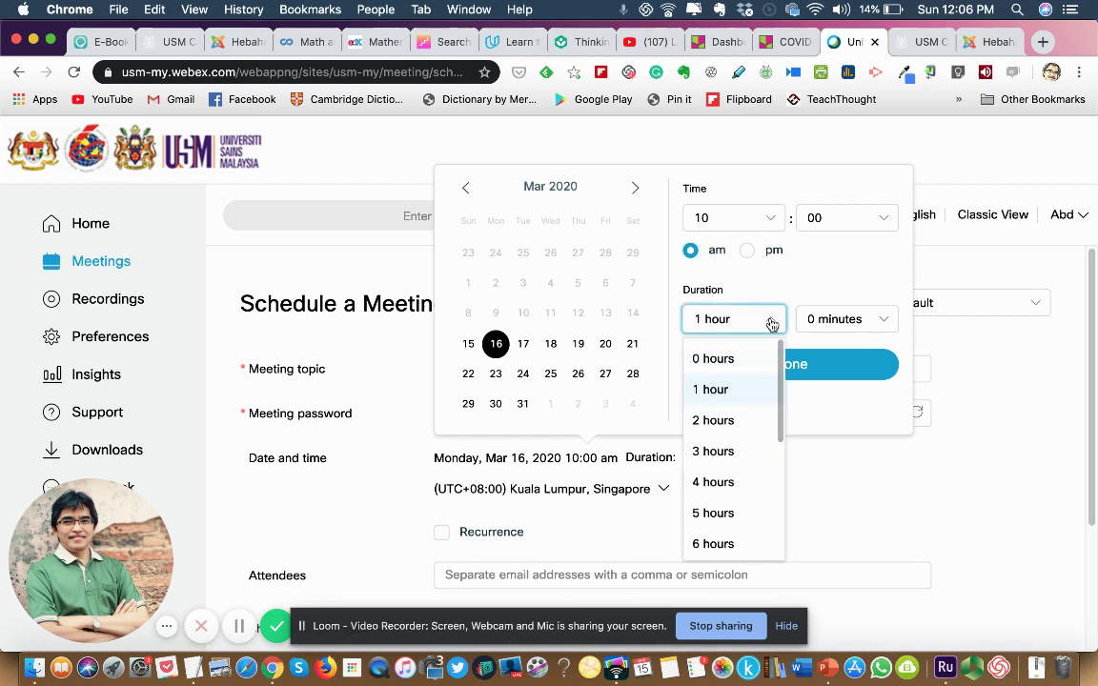
{"action": "left_click", "coordinate": [772, 324]}
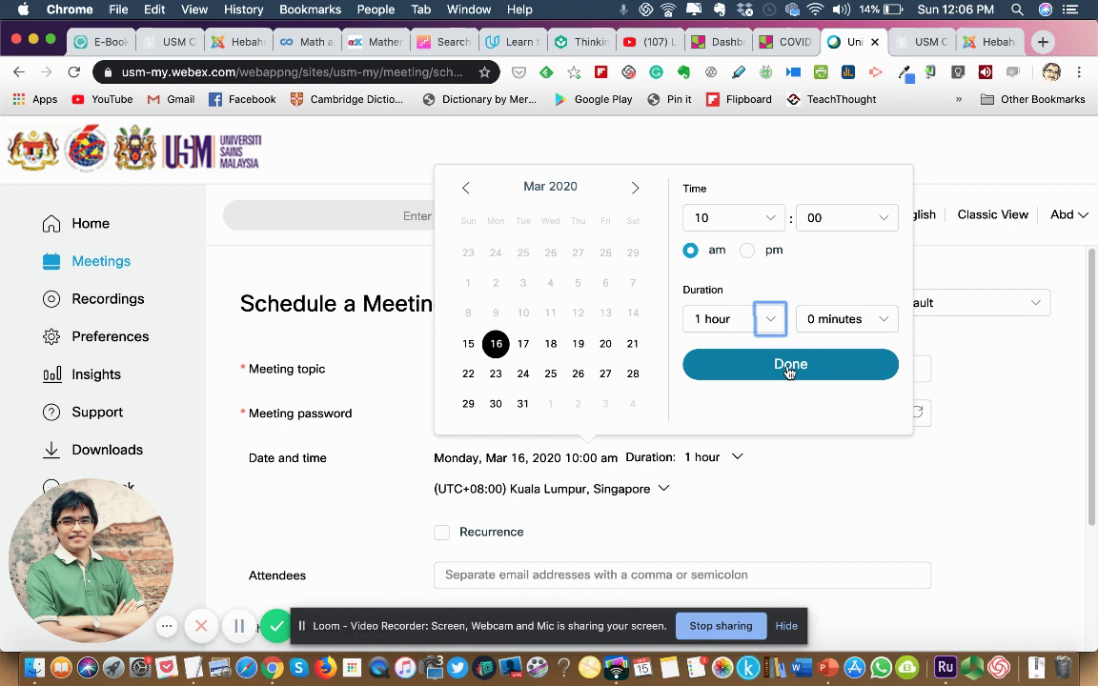
{"action": "left_click", "coordinate": [789, 368]}
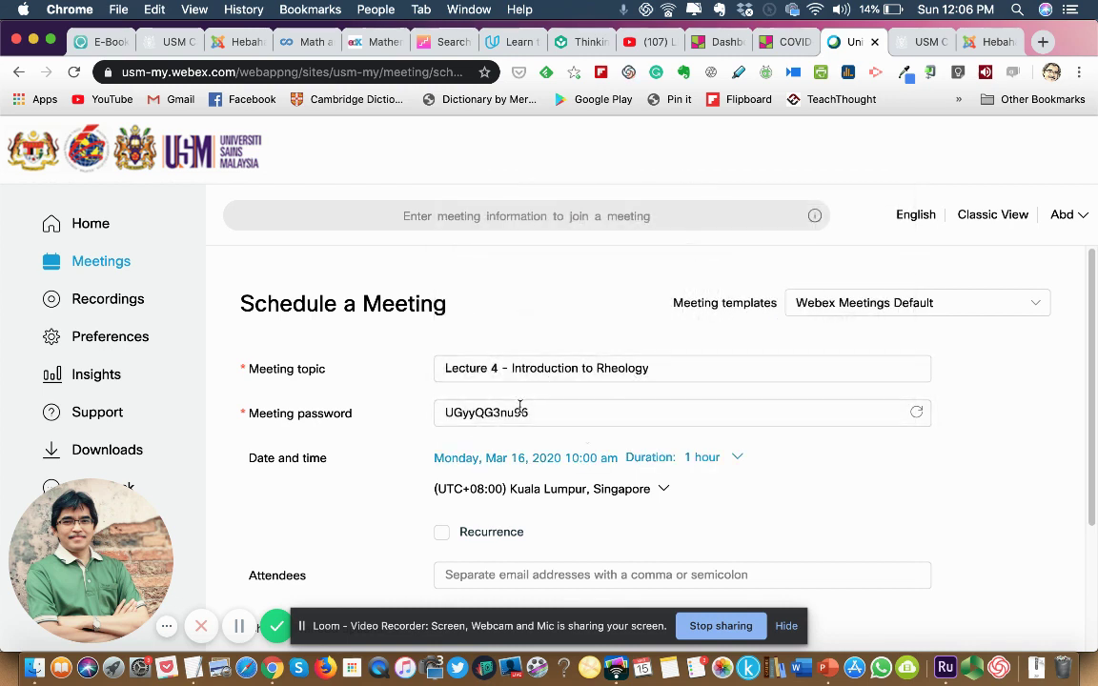
{"action": "scroll", "coordinate": [519, 471], "scroll_direction": "down", "scroll_amount": 1}
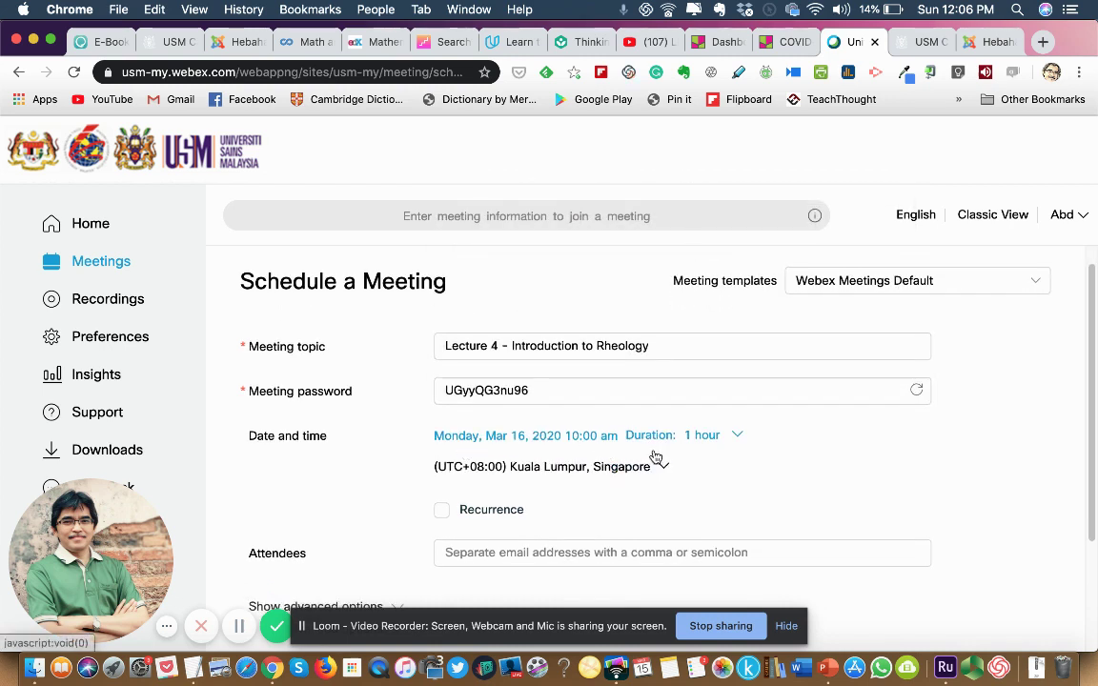
{"action": "scroll", "coordinate": [651, 455], "scroll_direction": "down", "scroll_amount": 2}
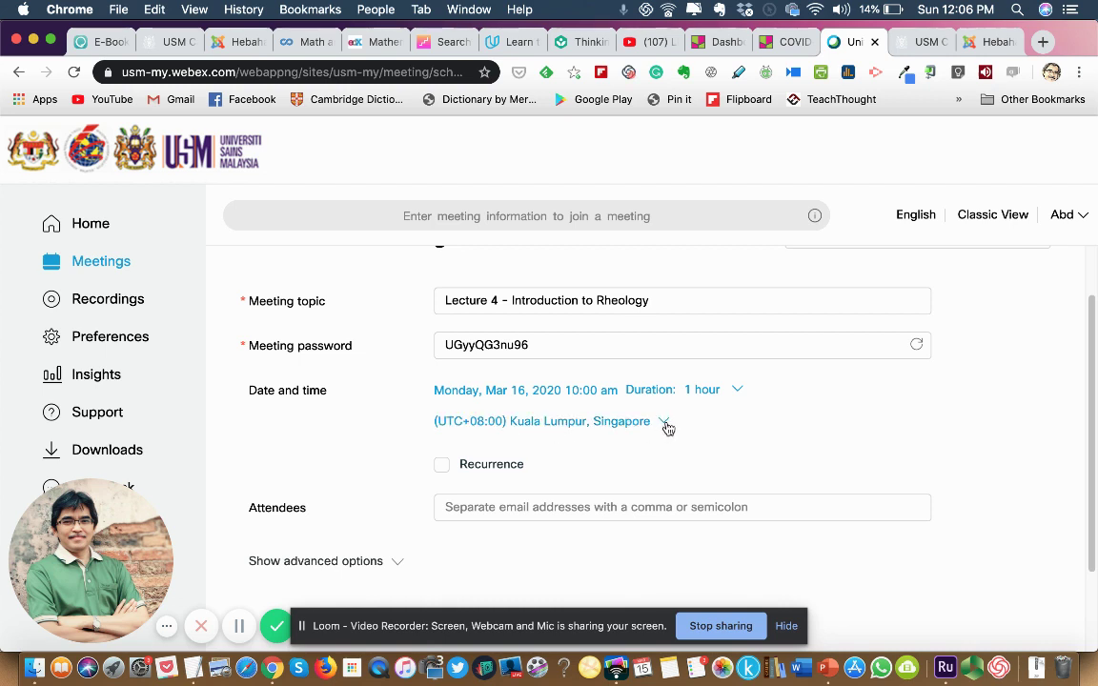
Scroll down to the Attendees field, then dismiss its suggested e-mail addresses.
{"action": "scroll", "coordinate": [550, 432], "scroll_direction": "down", "scroll_amount": 1}
{"action": "scroll", "coordinate": [550, 433], "scroll_direction": "down", "scroll_amount": 2}
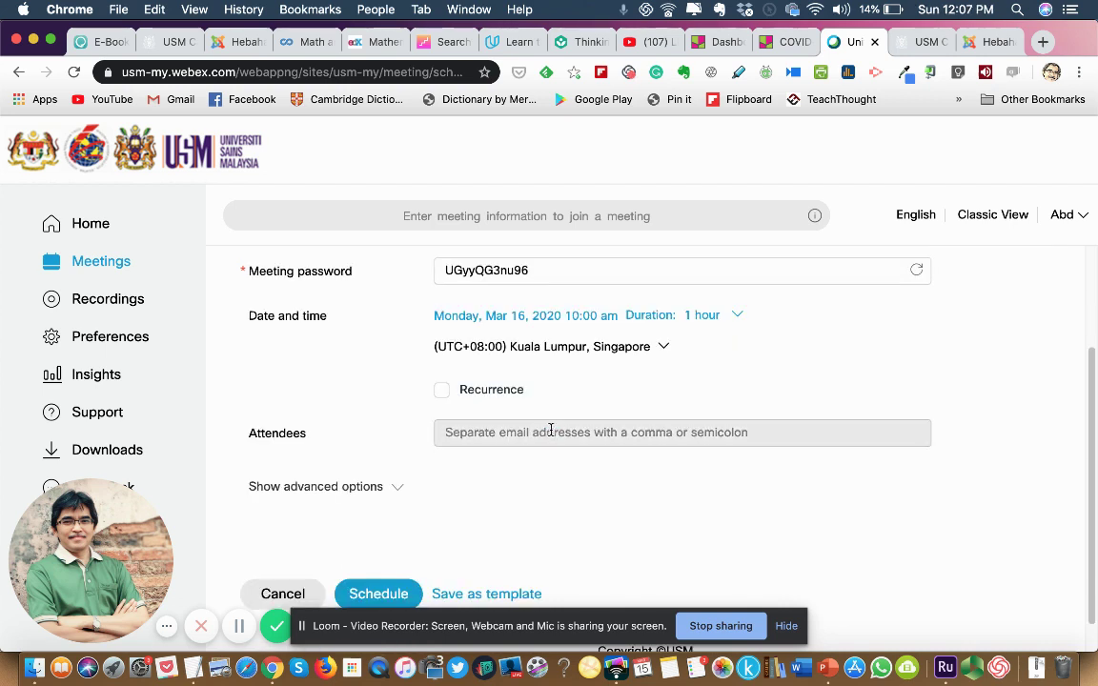
{"action": "scroll", "coordinate": [556, 423], "scroll_direction": "down", "scroll_amount": 1}
{"action": "left_click", "coordinate": [490, 399]}
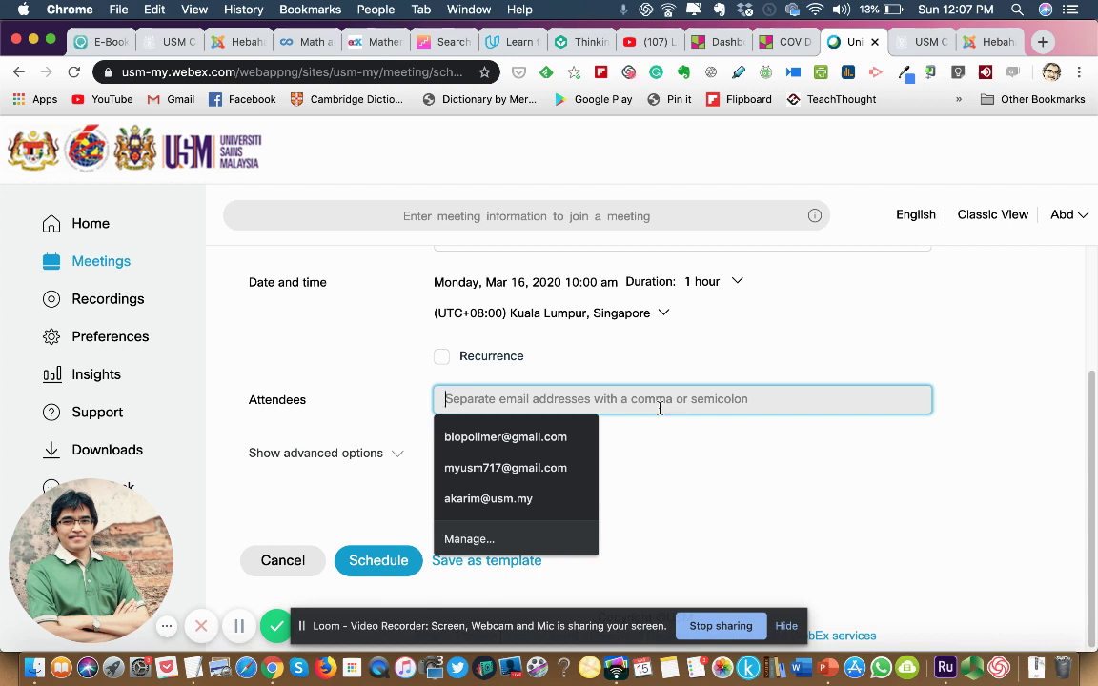
{"action": "left_click", "coordinate": [704, 437]}
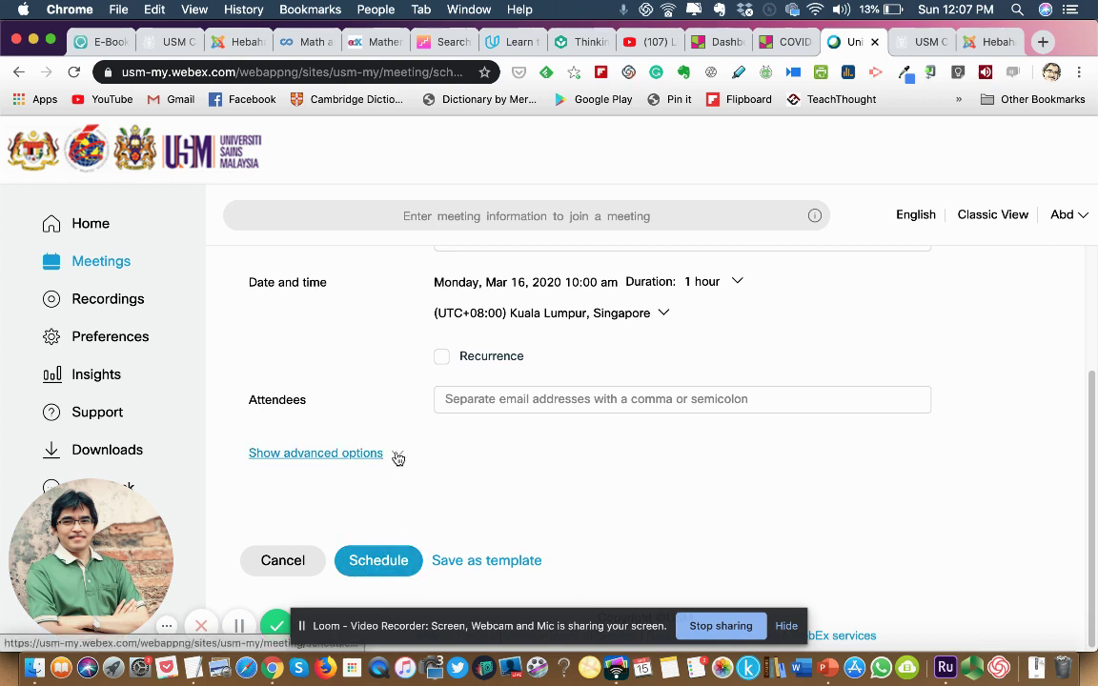
Reveal the advanced audio, agenda and scheduling options, then submit the Lecture 4 meeting.
{"action": "left_click", "coordinate": [338, 456]}
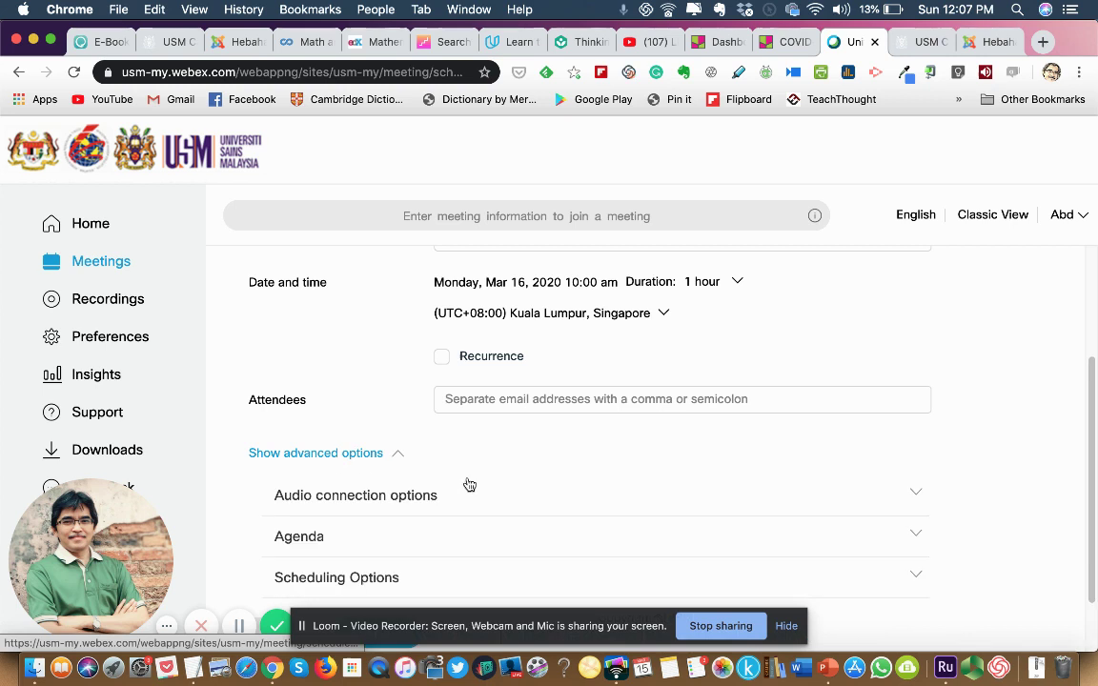
{"action": "scroll", "coordinate": [486, 481], "scroll_direction": "down", "scroll_amount": 2}
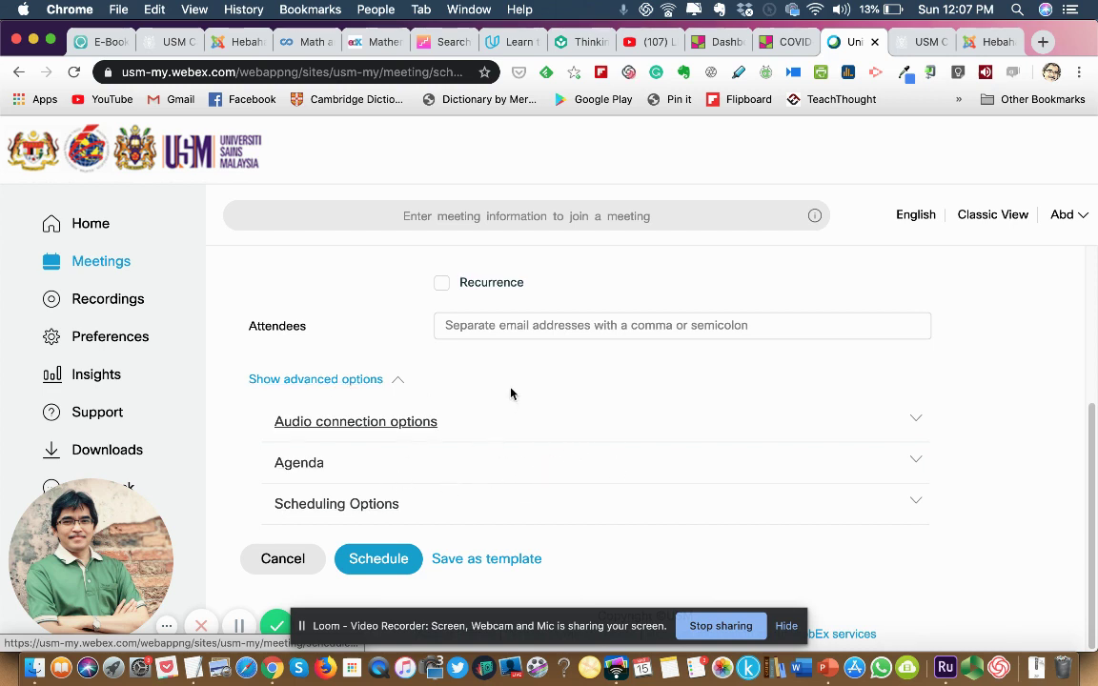
{"action": "left_click", "coordinate": [381, 566]}
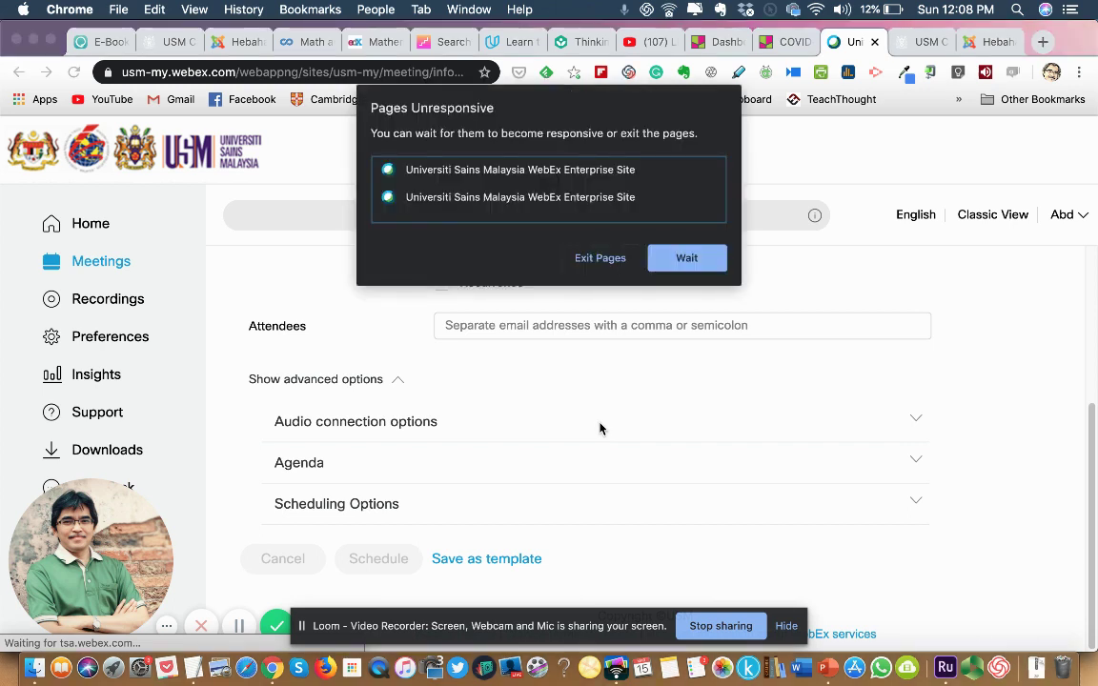
Wait through Chrome's Pages Unresponsive warning and scroll the new meeting's information page.
{"action": "left_click", "coordinate": [685, 257]}
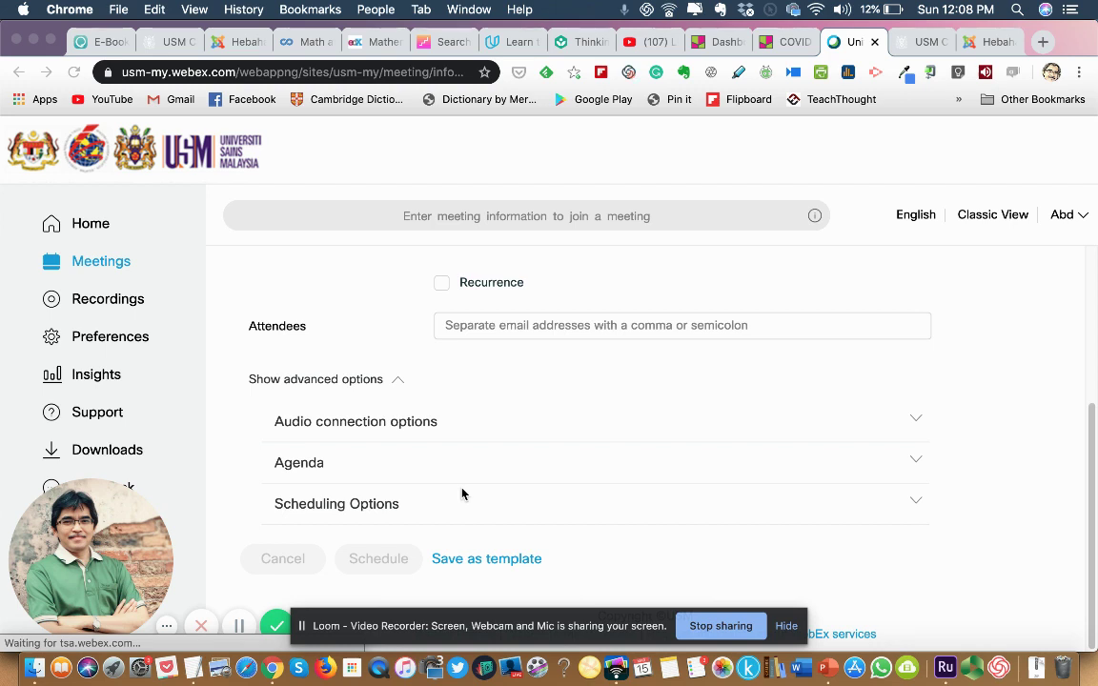
{"action": "scroll", "coordinate": [462, 493], "scroll_direction": "down", "scroll_amount": 5}
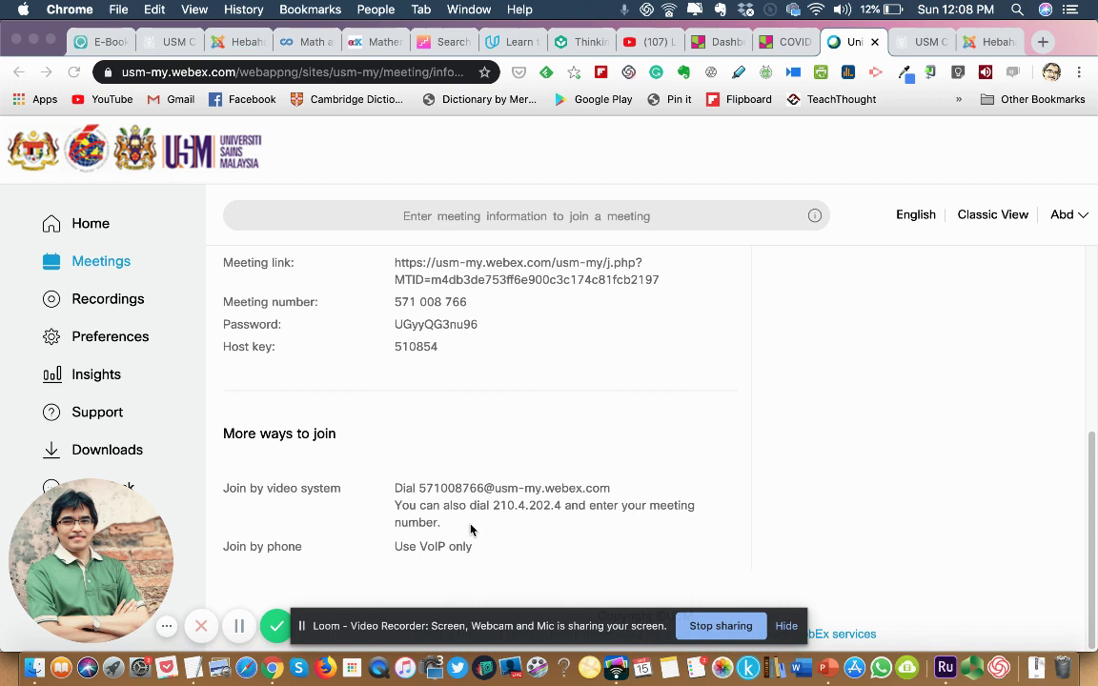
{"action": "scroll", "coordinate": [897, 385], "scroll_direction": "up", "scroll_amount": 5}
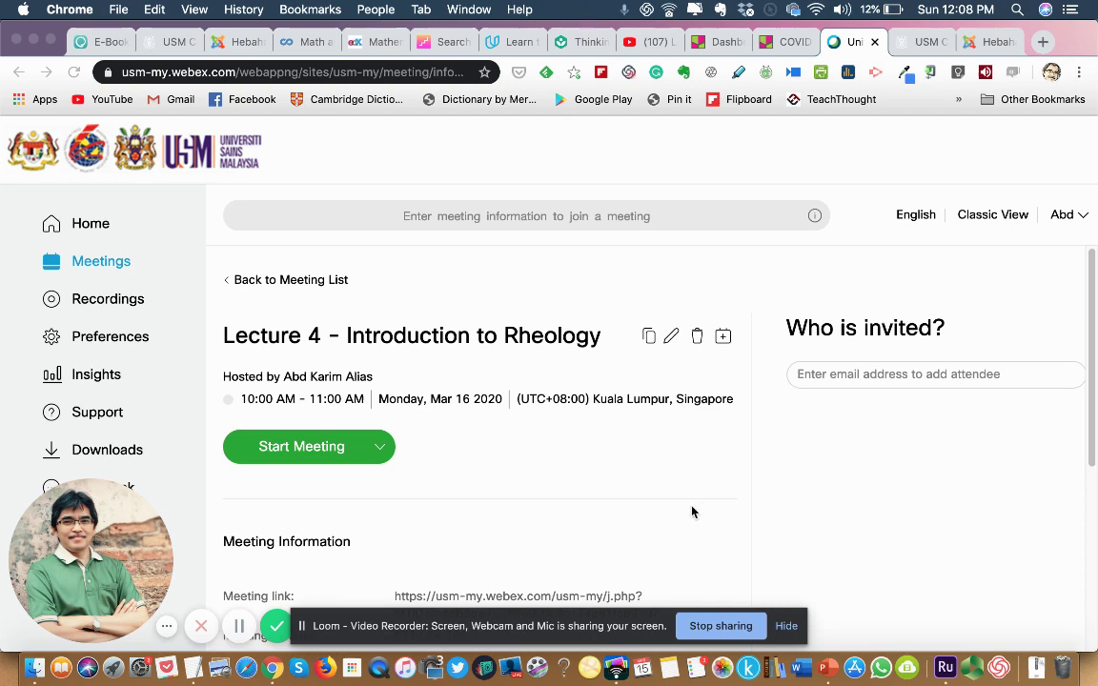
{"action": "scroll", "coordinate": [635, 504], "scroll_direction": "down", "scroll_amount": 5}
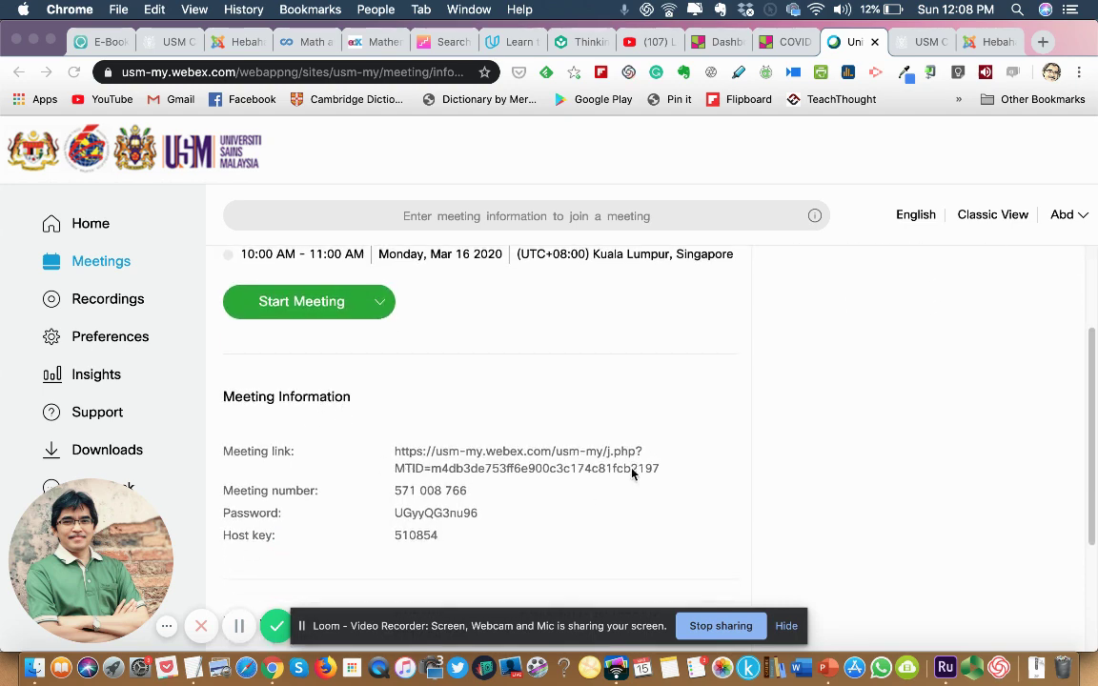
{"action": "triple_click", "coordinate": [431, 454]}
{"action": "left_click", "coordinate": [379, 454]}
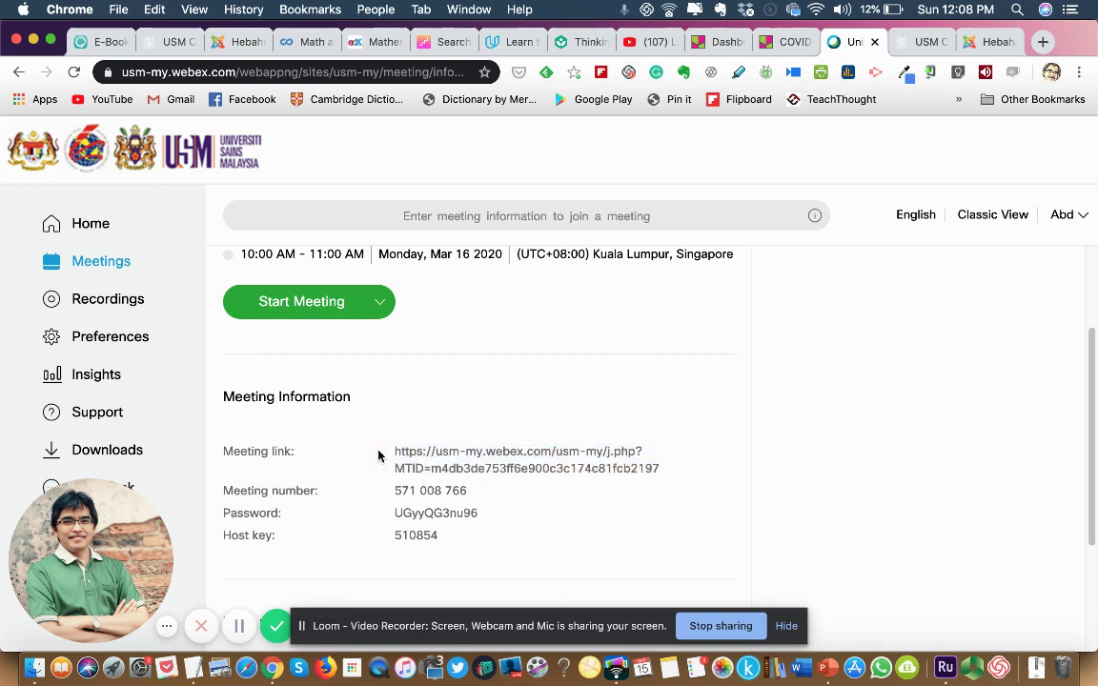
{"action": "triple_click", "coordinate": [430, 477]}
{"action": "left_click", "coordinate": [431, 481]}
{"action": "triple_click", "coordinate": [429, 490]}
{"action": "left_click", "coordinate": [478, 514]}
{"action": "triple_click", "coordinate": [453, 490]}
{"action": "triple_click", "coordinate": [461, 454]}
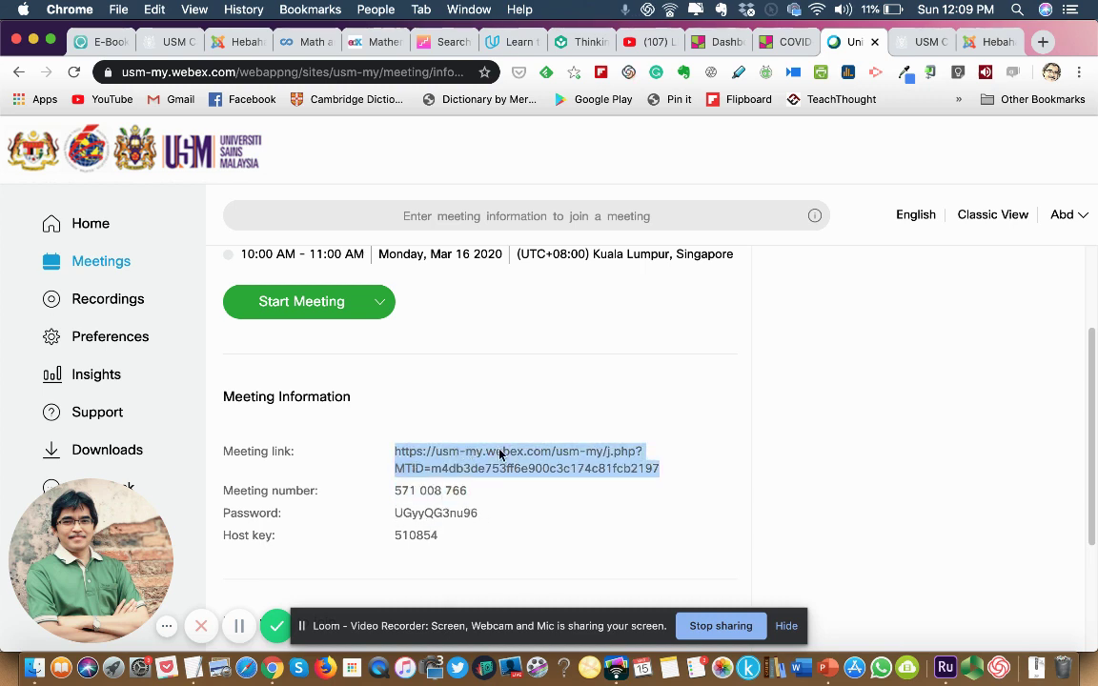
{"action": "left_click", "coordinate": [576, 490]}
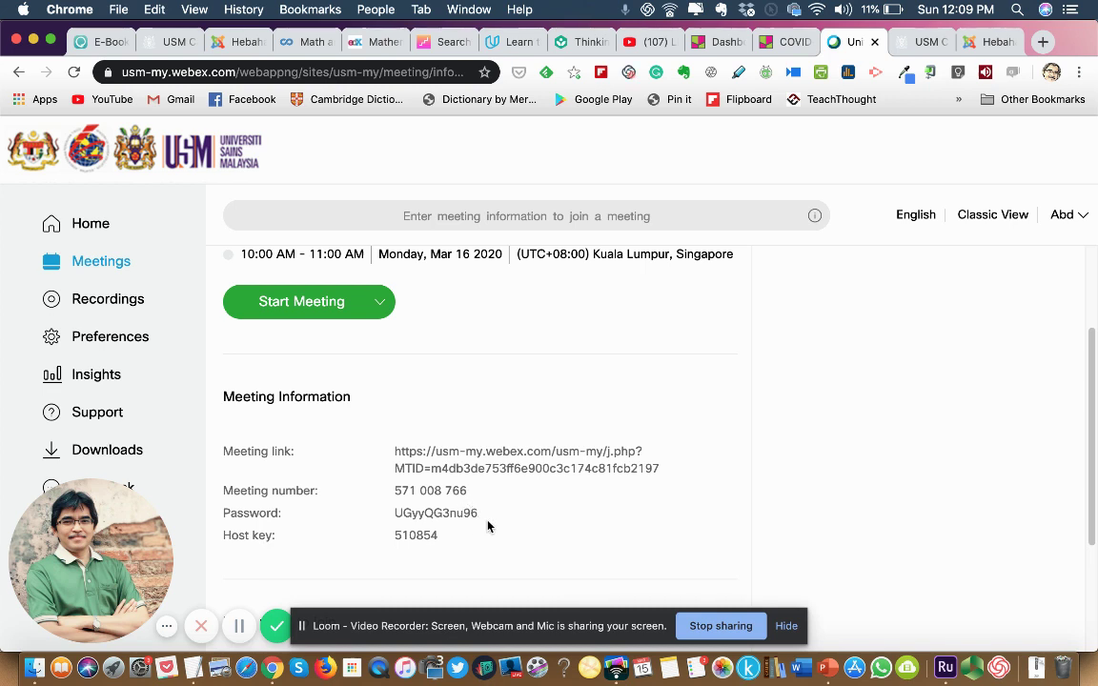
{"action": "left_click_drag", "start_coordinate": [394, 451], "coordinate": [659, 473]}
{"action": "left_click", "coordinate": [659, 473]}
{"action": "triple_click", "coordinate": [426, 492]}
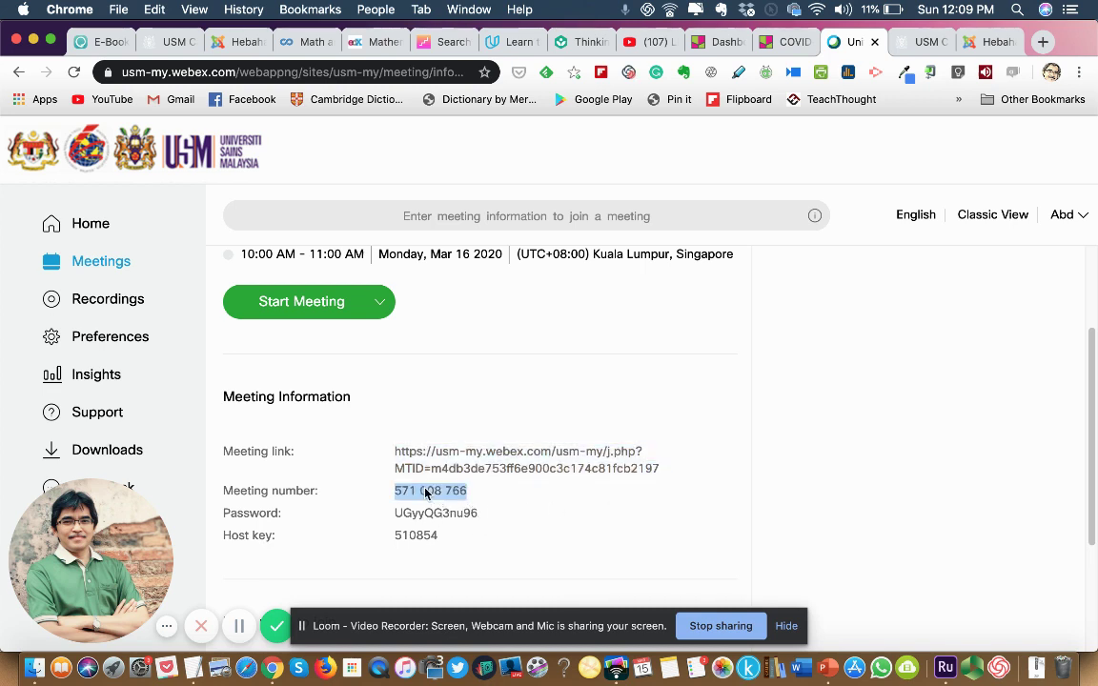
{"action": "left_click_drag", "start_coordinate": [426, 492], "coordinate": [458, 492]}
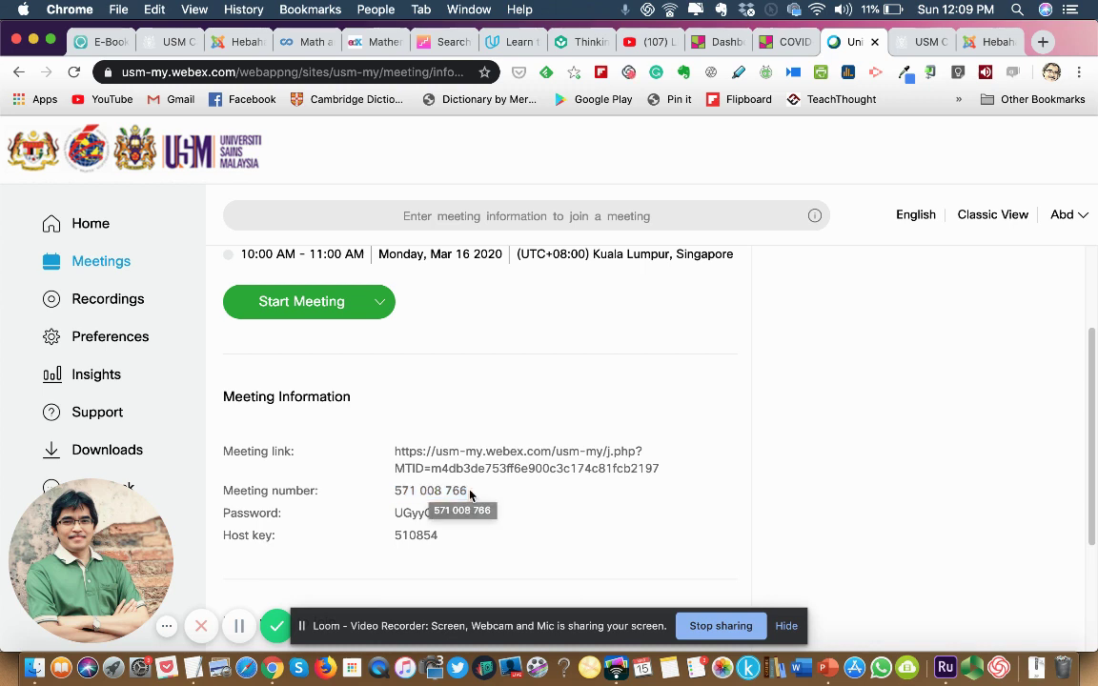
{"action": "triple_click", "coordinate": [466, 492]}
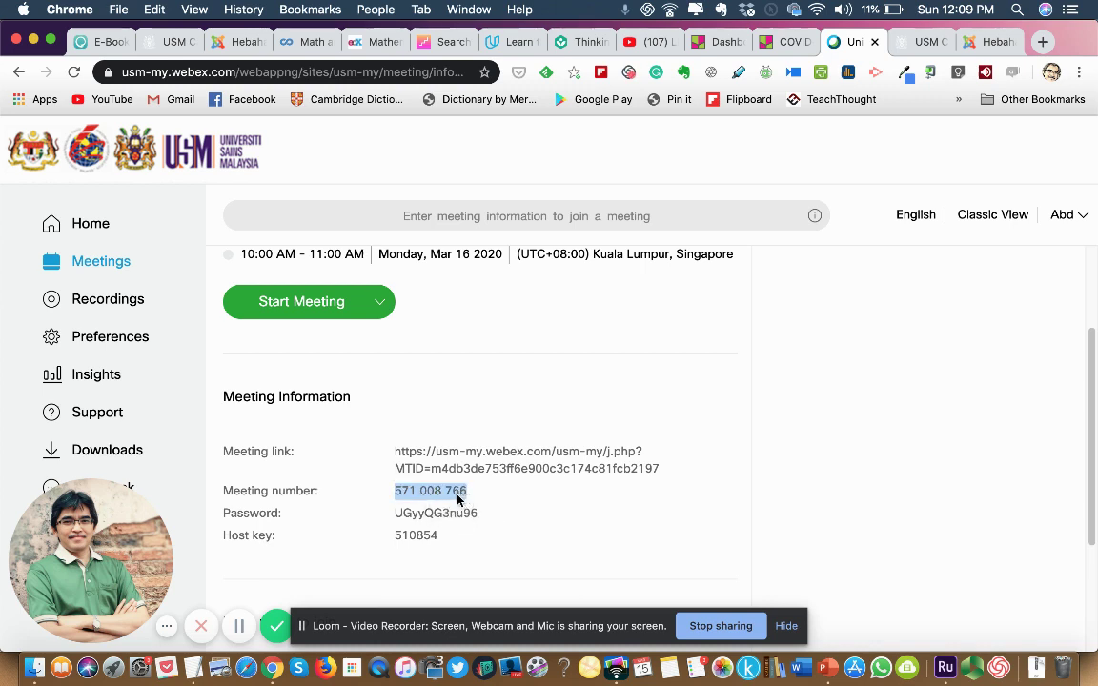
{"action": "left_click", "coordinate": [428, 507]}
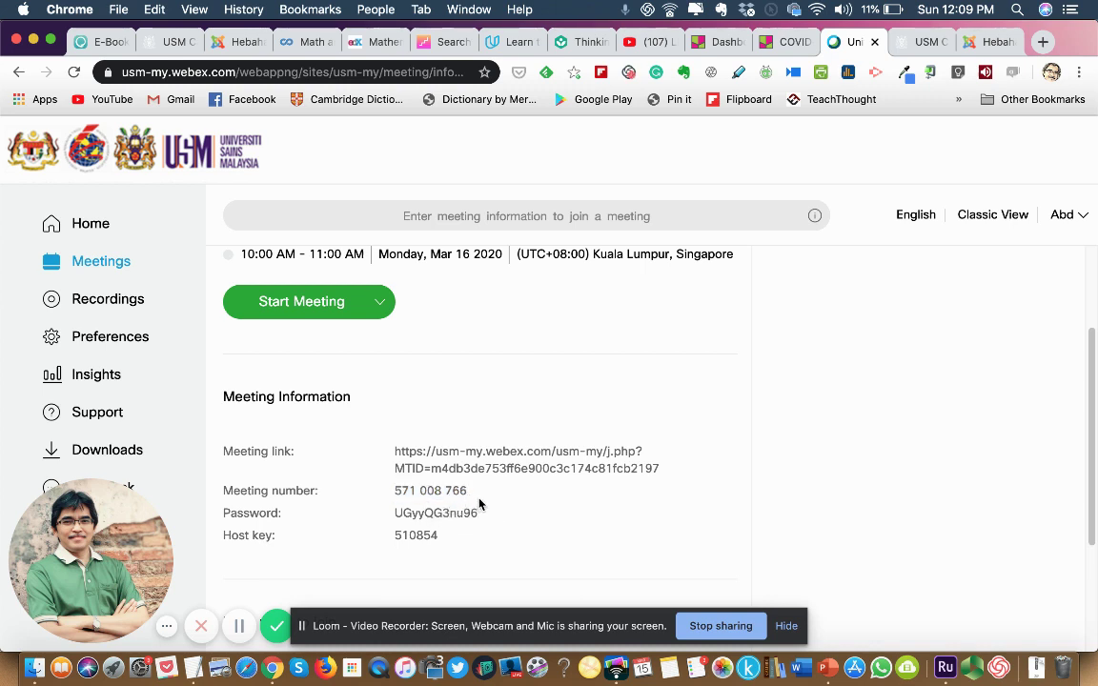
{"action": "triple_click", "coordinate": [441, 448]}
{"action": "left_click", "coordinate": [385, 497]}
{"action": "triple_click", "coordinate": [486, 462]}
{"action": "left_click", "coordinate": [455, 485]}
{"action": "triple_click", "coordinate": [447, 480]}
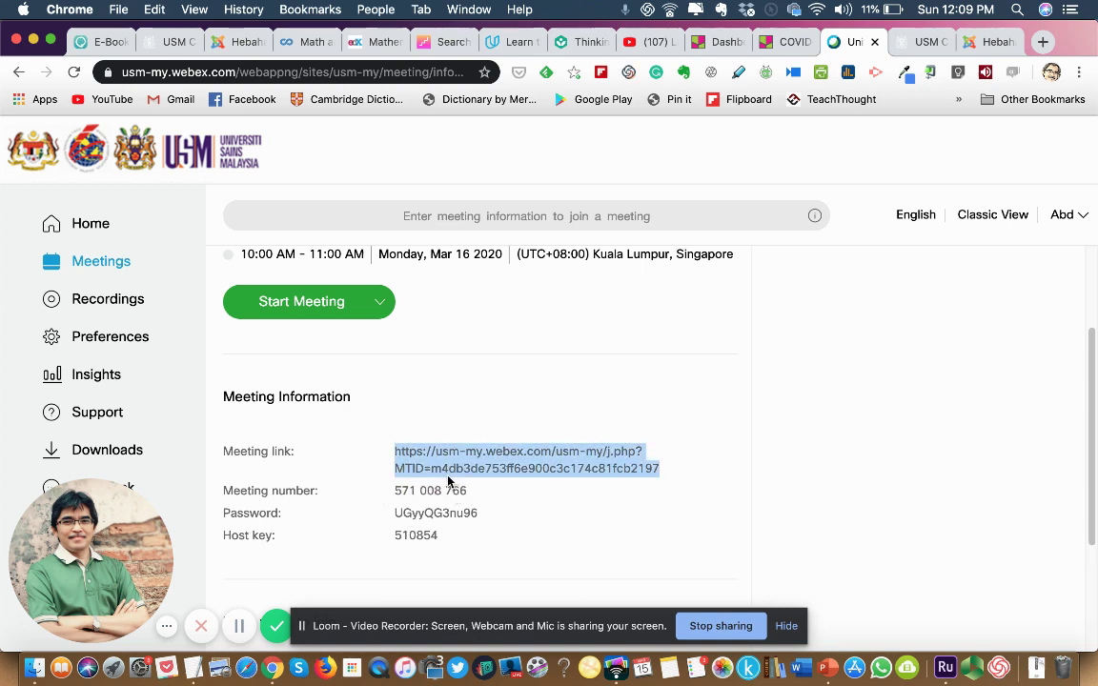
{"action": "left_click", "coordinate": [450, 486]}
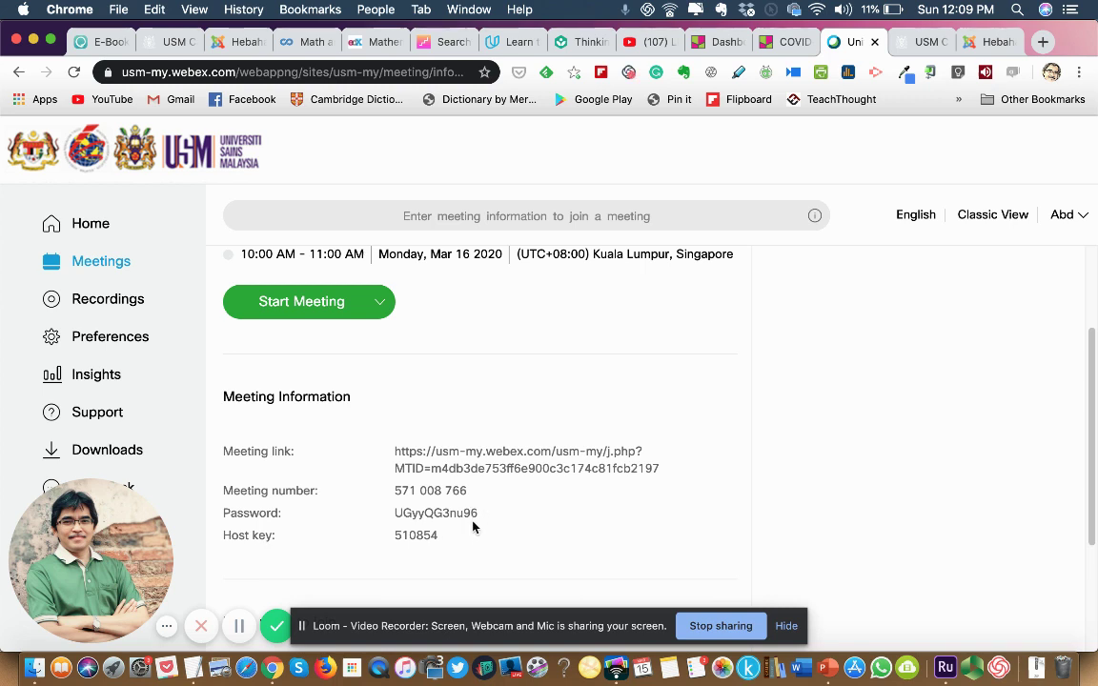
{"action": "triple_click", "coordinate": [419, 472]}
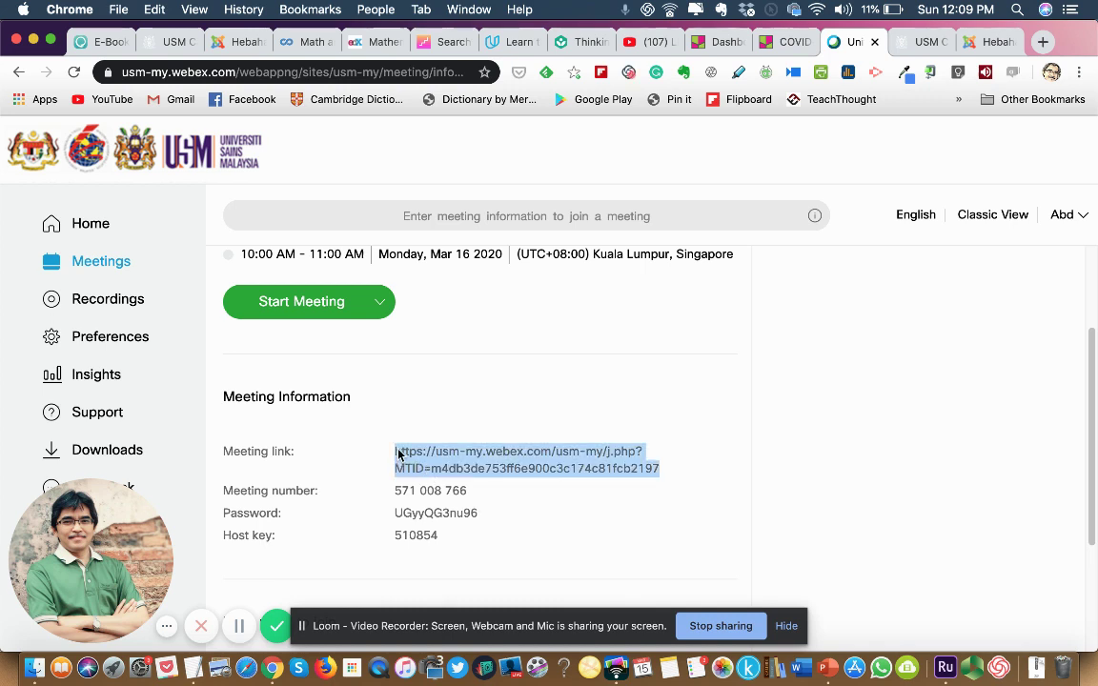
{"action": "left_click", "coordinate": [408, 404]}
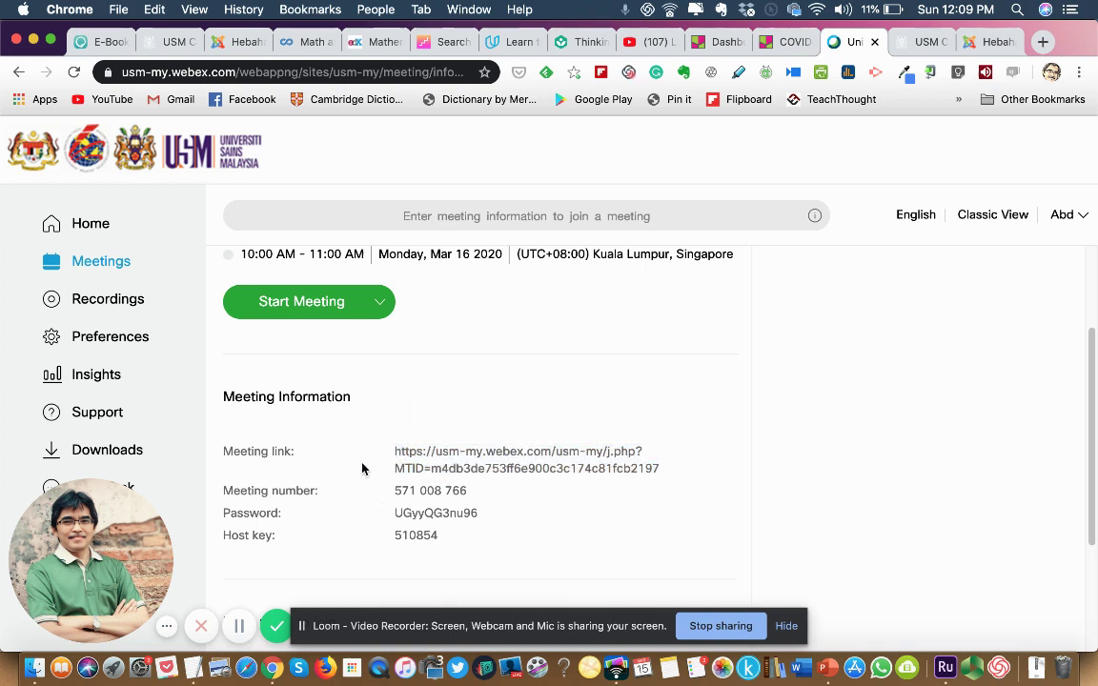
{"action": "triple_click", "coordinate": [614, 470]}
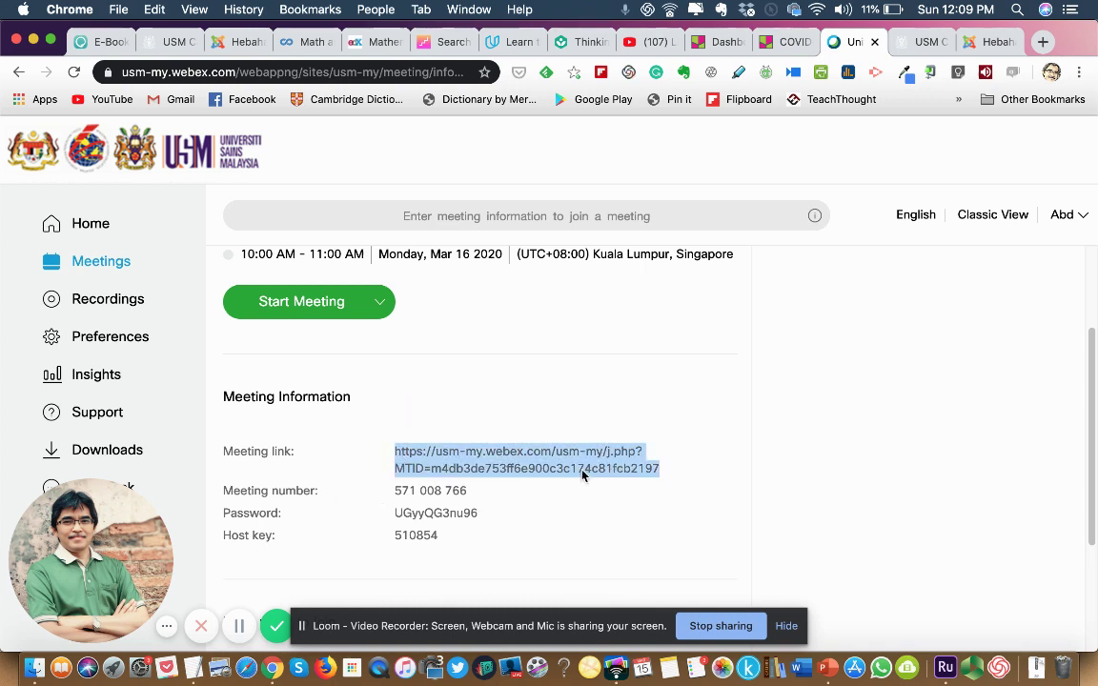
{"action": "left_click", "coordinate": [624, 505]}
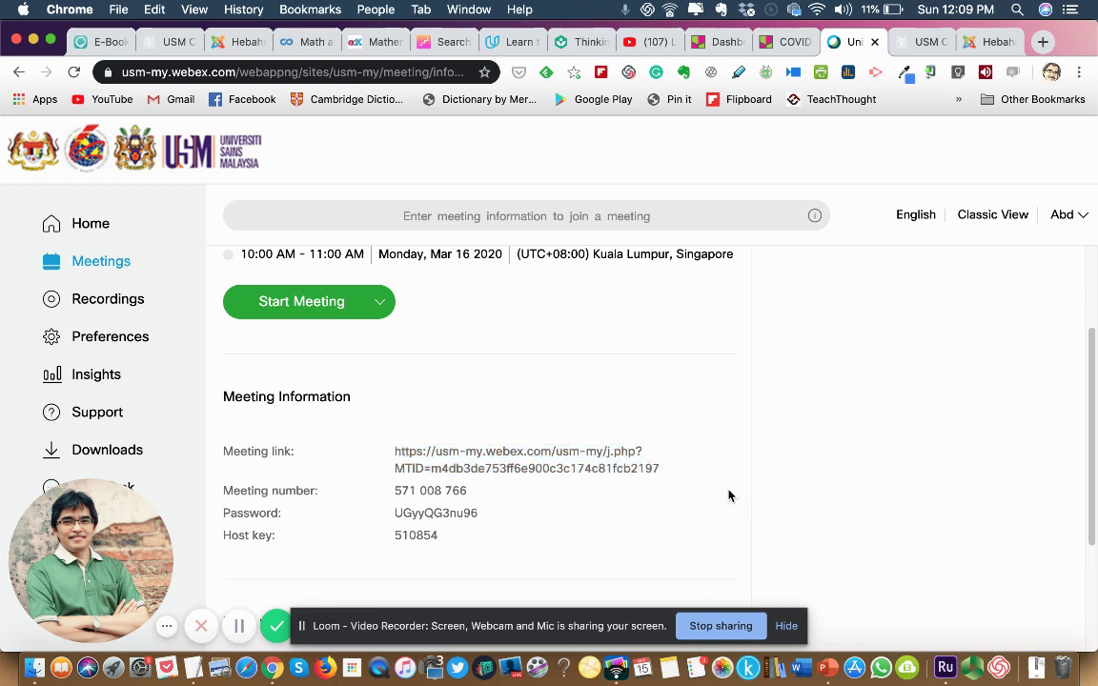
Scroll toward More ways to join, selecting and deselecting the meeting link several times.
{"action": "scroll", "coordinate": [801, 480], "scroll_direction": "down", "scroll_amount": 3}
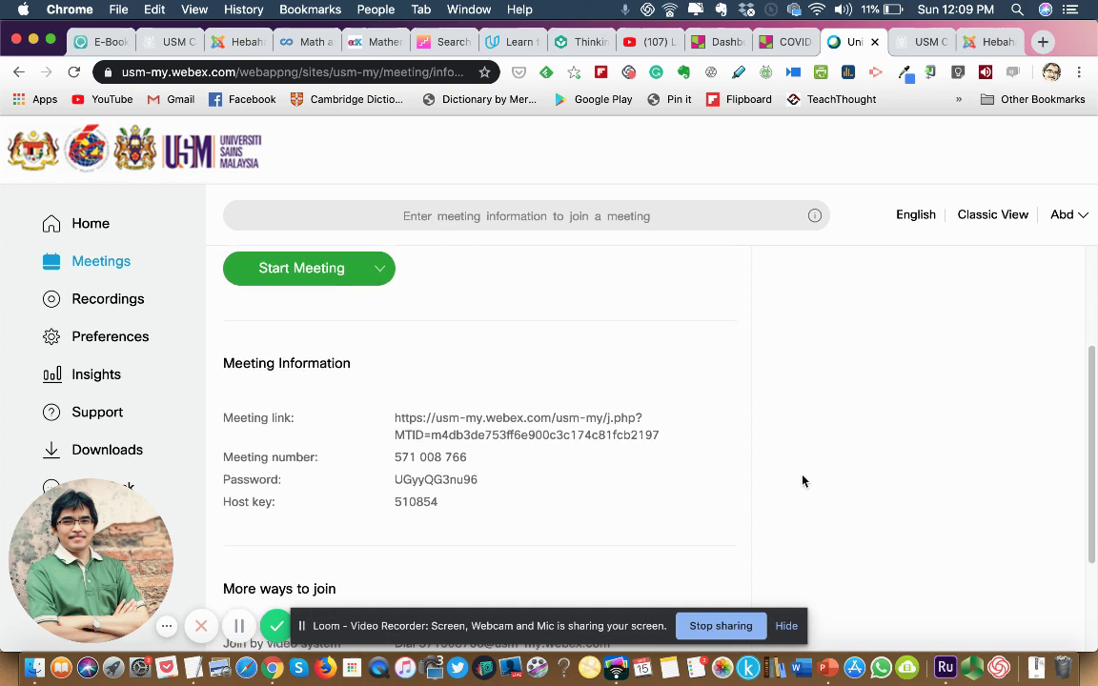
{"action": "scroll", "coordinate": [803, 481], "scroll_direction": "down", "scroll_amount": 1}
{"action": "triple_click", "coordinate": [606, 377]}
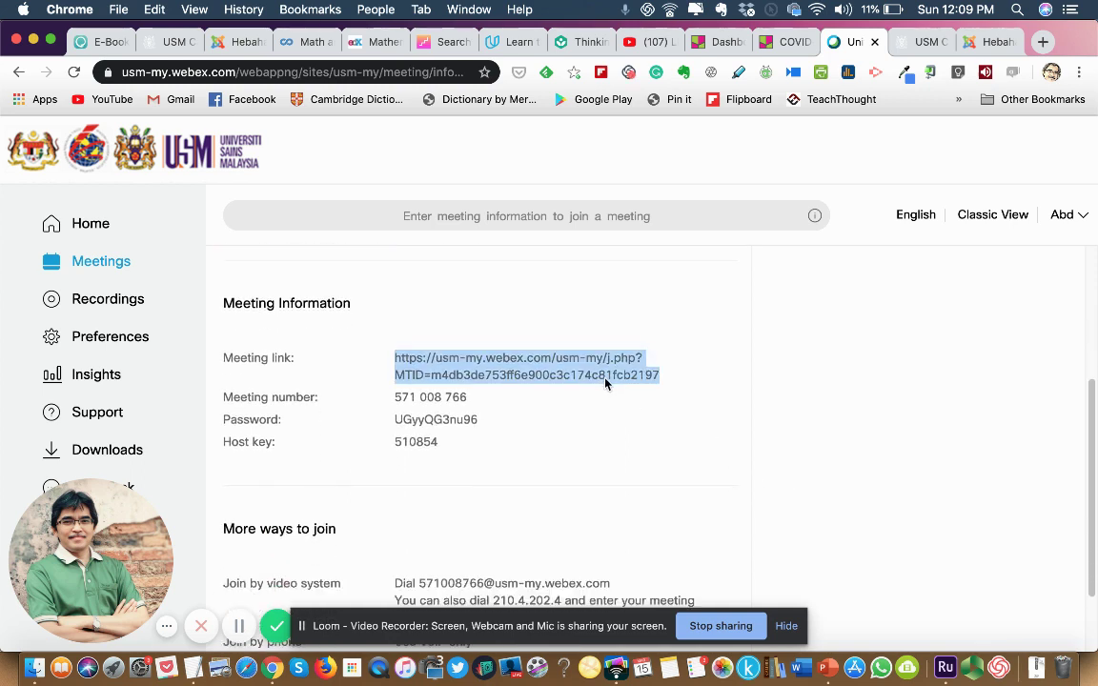
{"action": "left_click", "coordinate": [751, 443]}
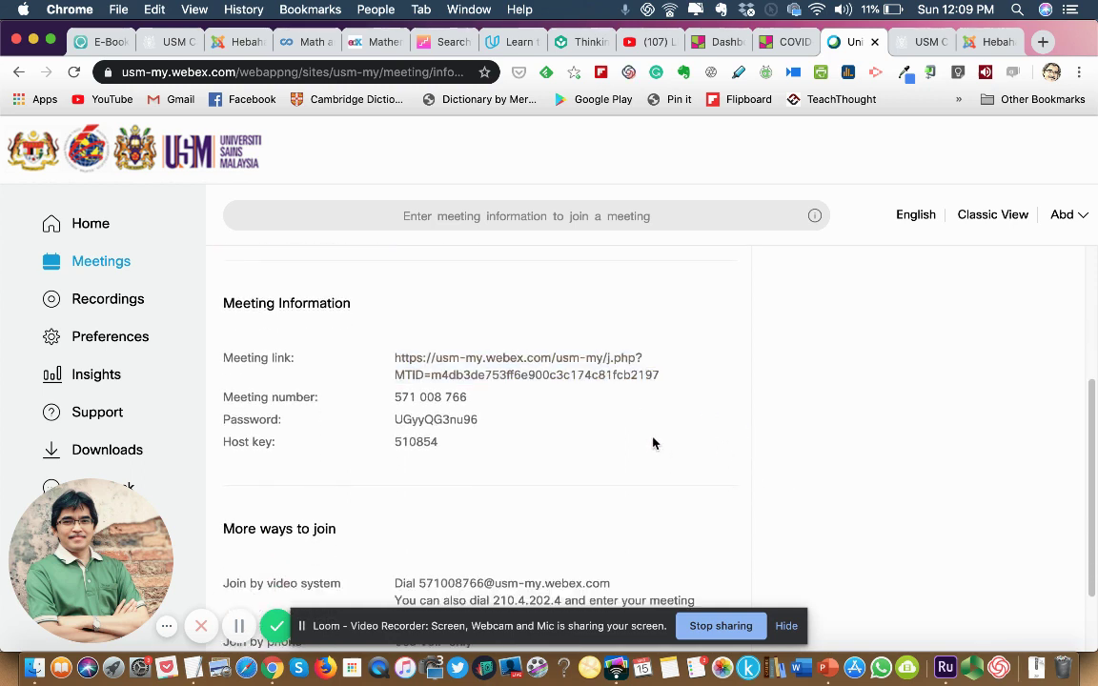
{"action": "triple_click", "coordinate": [587, 373]}
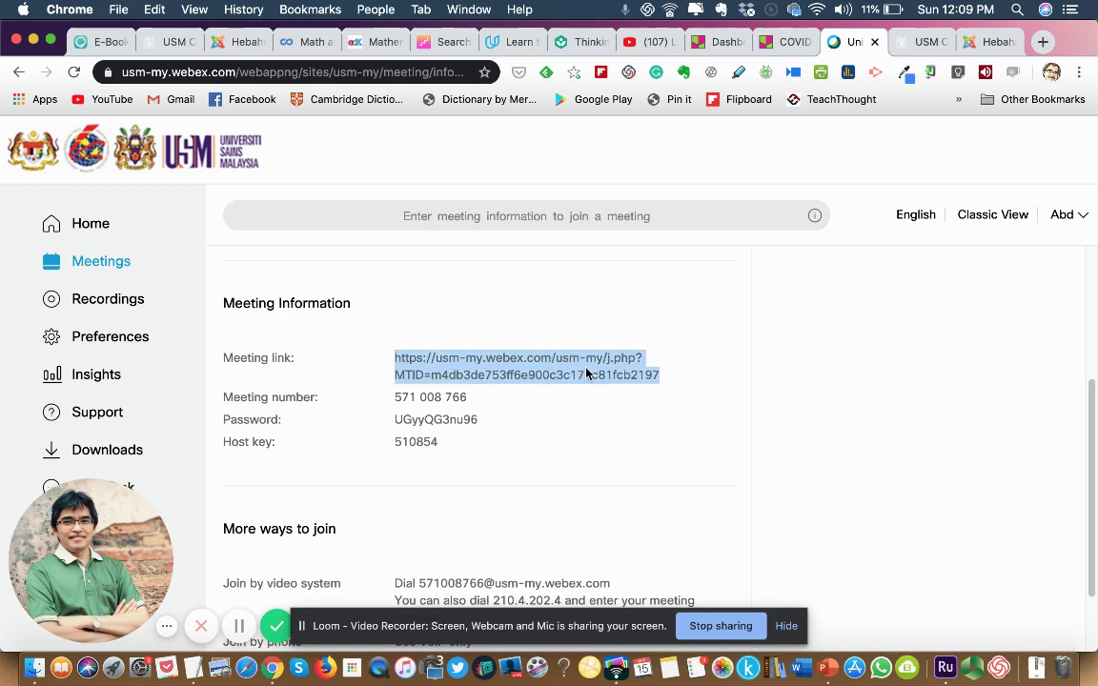
{"action": "left_click", "coordinate": [842, 439]}
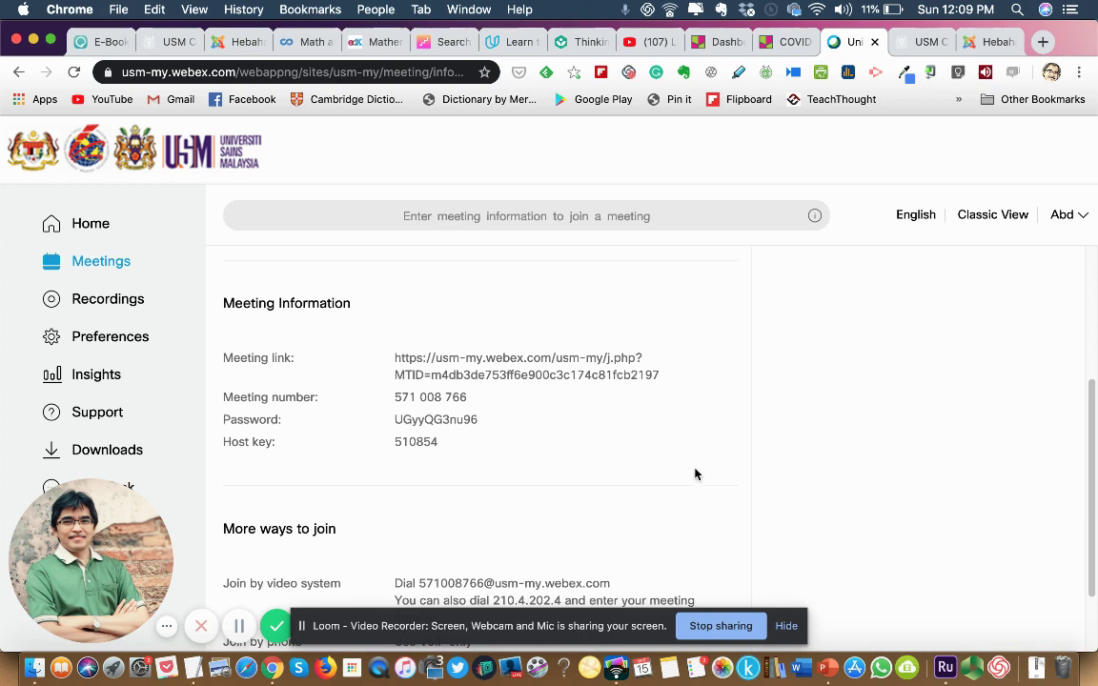
{"action": "triple_click", "coordinate": [505, 375]}
{"action": "left_click", "coordinate": [797, 378]}
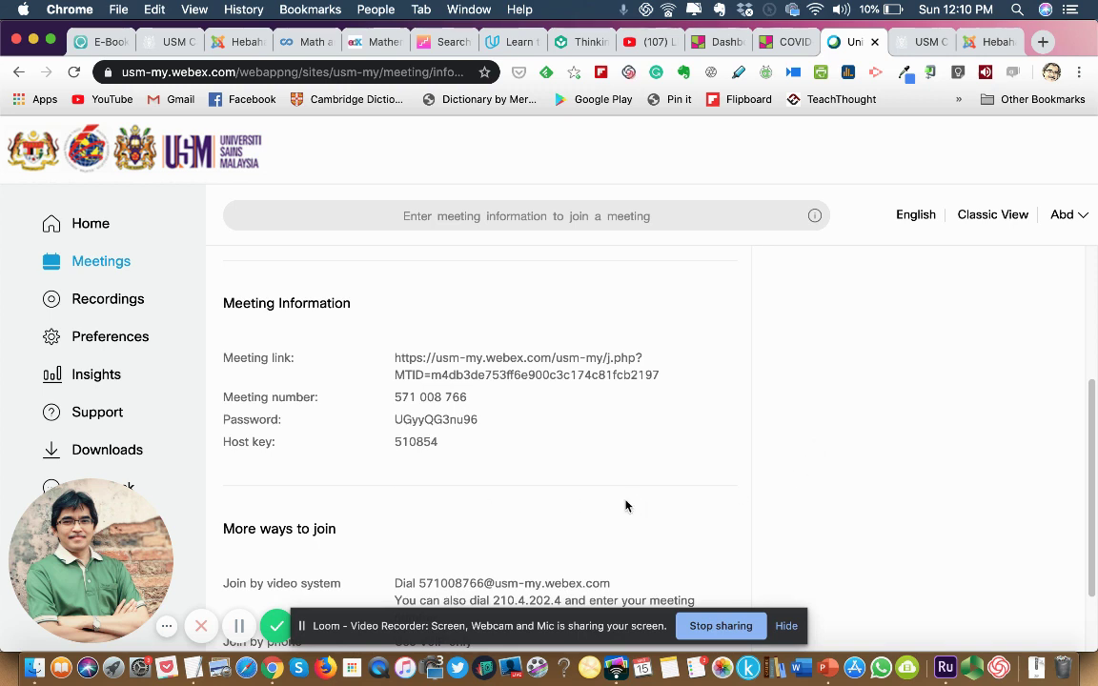
Return to the top of the Lecture 4 meeting page and select the first line of the meeting link.
{"action": "scroll", "coordinate": [816, 507], "scroll_direction": "down", "scroll_amount": 2}
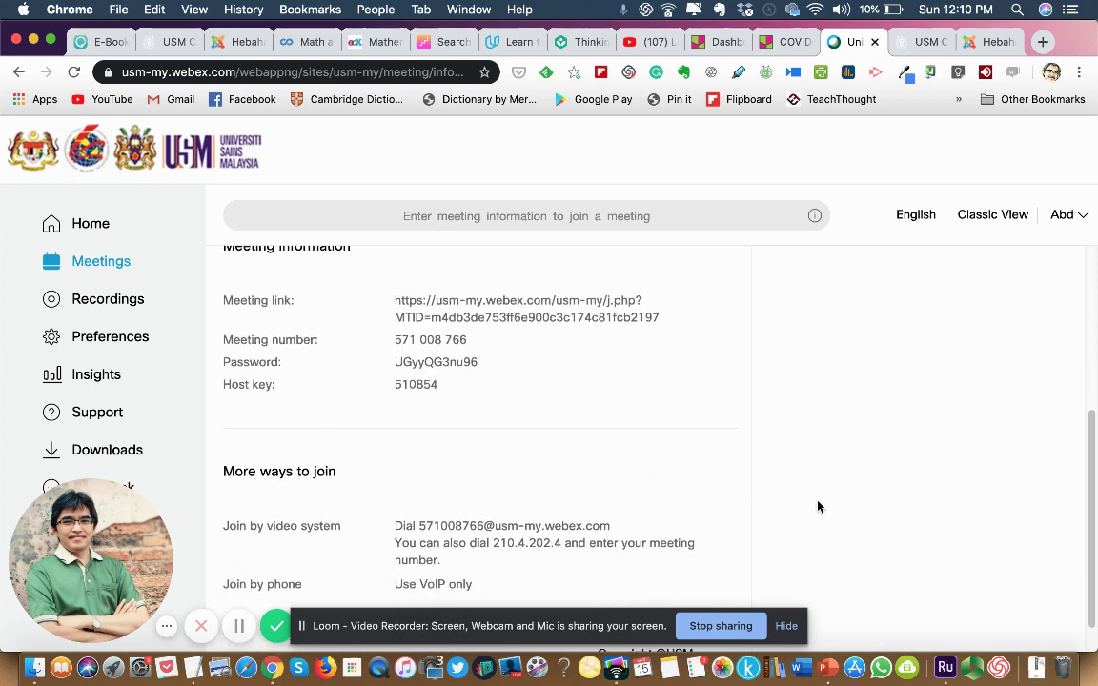
{"action": "scroll", "coordinate": [816, 506], "scroll_direction": "up", "scroll_amount": 6}
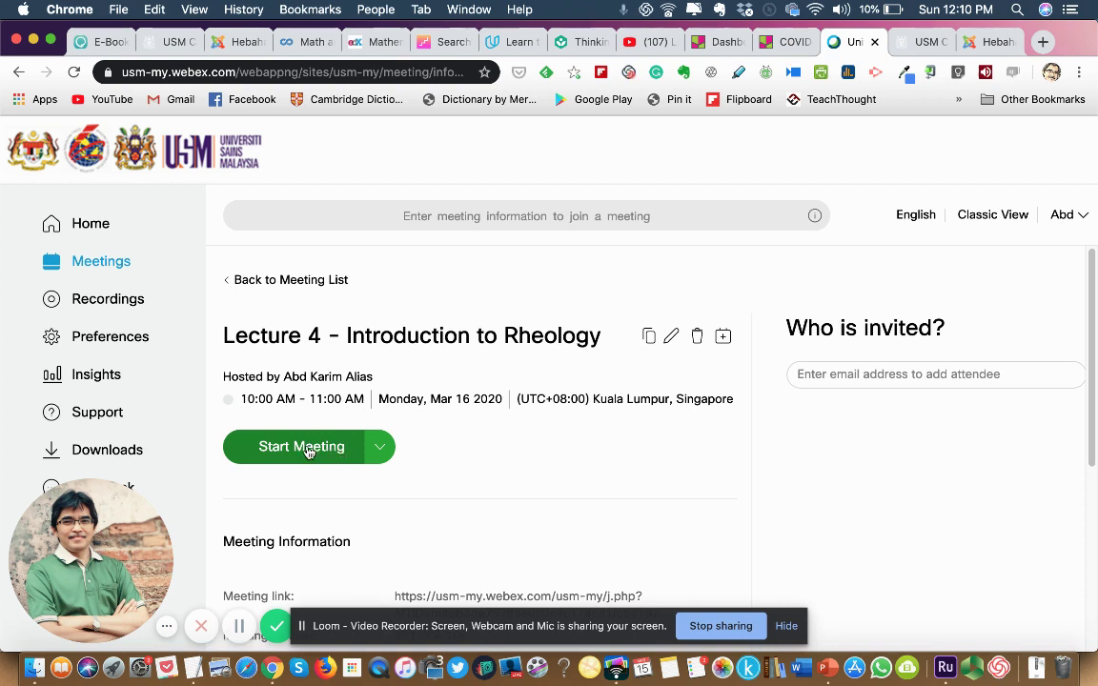
{"action": "left_click_drag", "start_coordinate": [387, 593], "coordinate": [881, 598]}
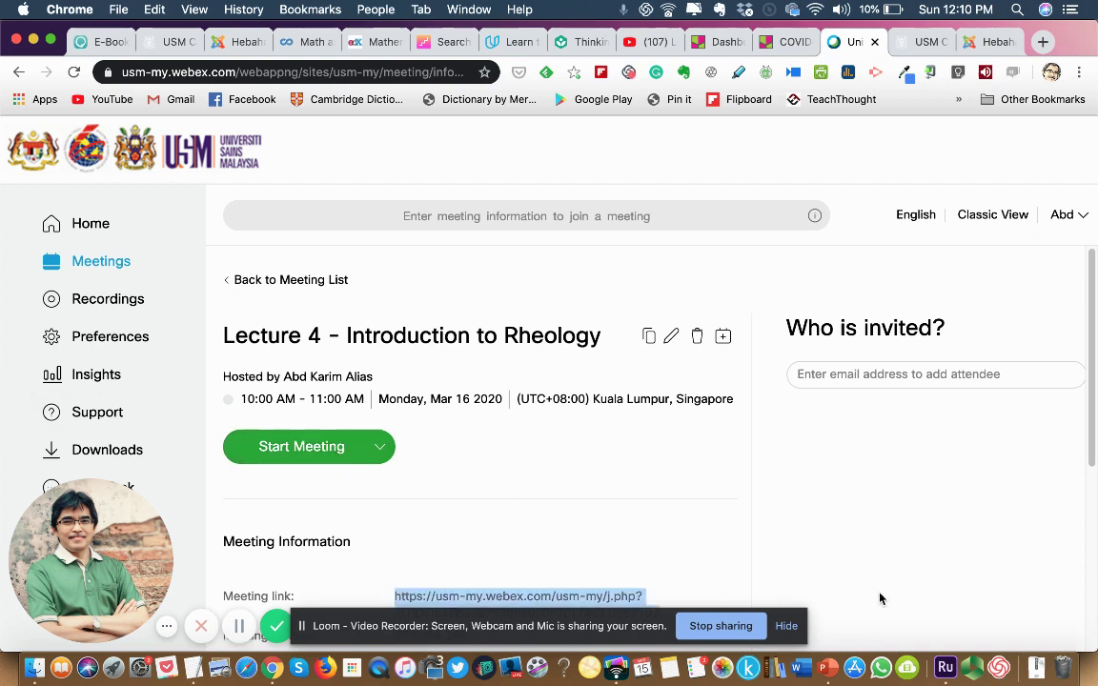